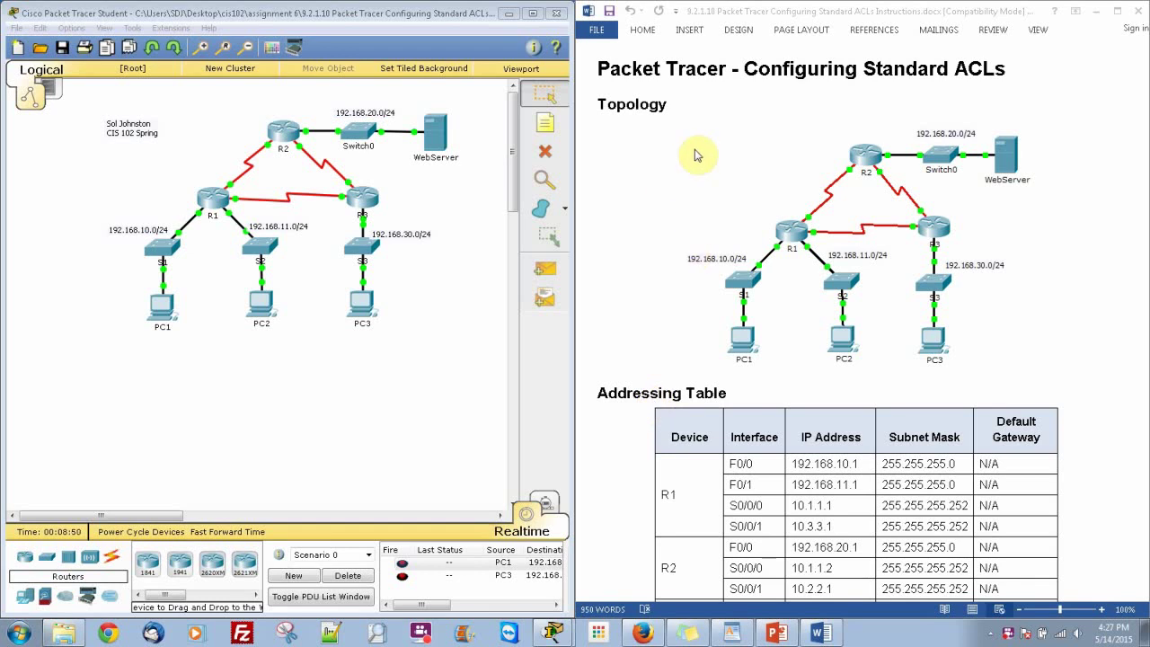
# Open router R2's command line and enter global configuration mode.
pyautogui.click(1031, 176)
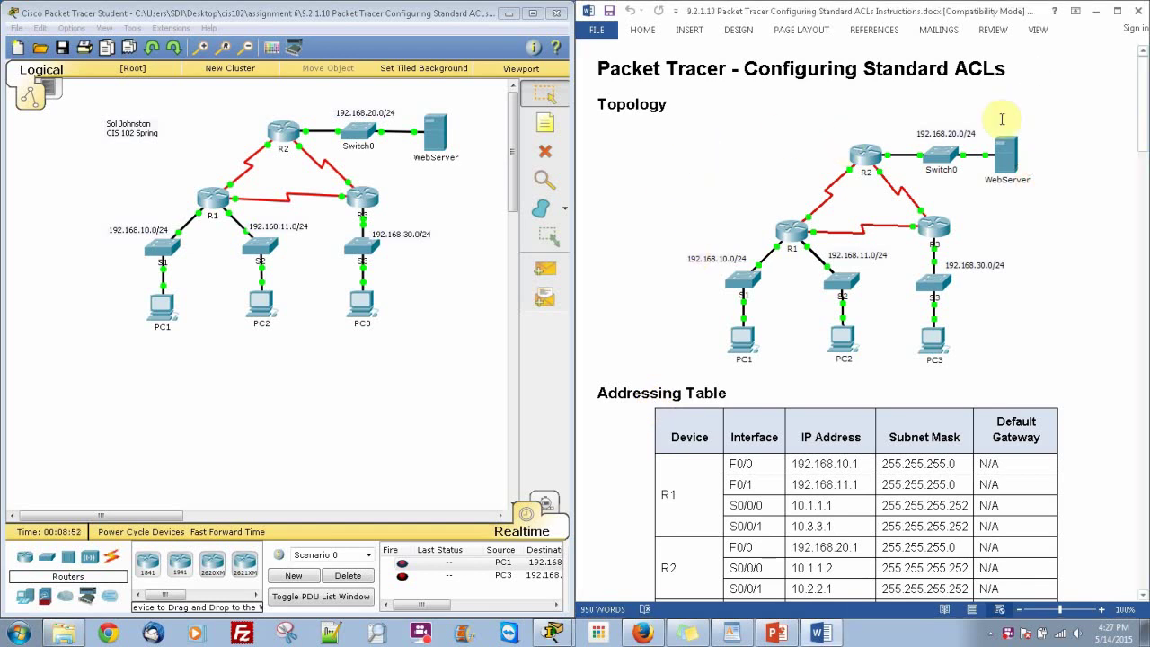
pyautogui.scroll(-1, 1146, 125)
pyautogui.moveTo(1145, 126); pyautogui.dragTo(1146, 347)
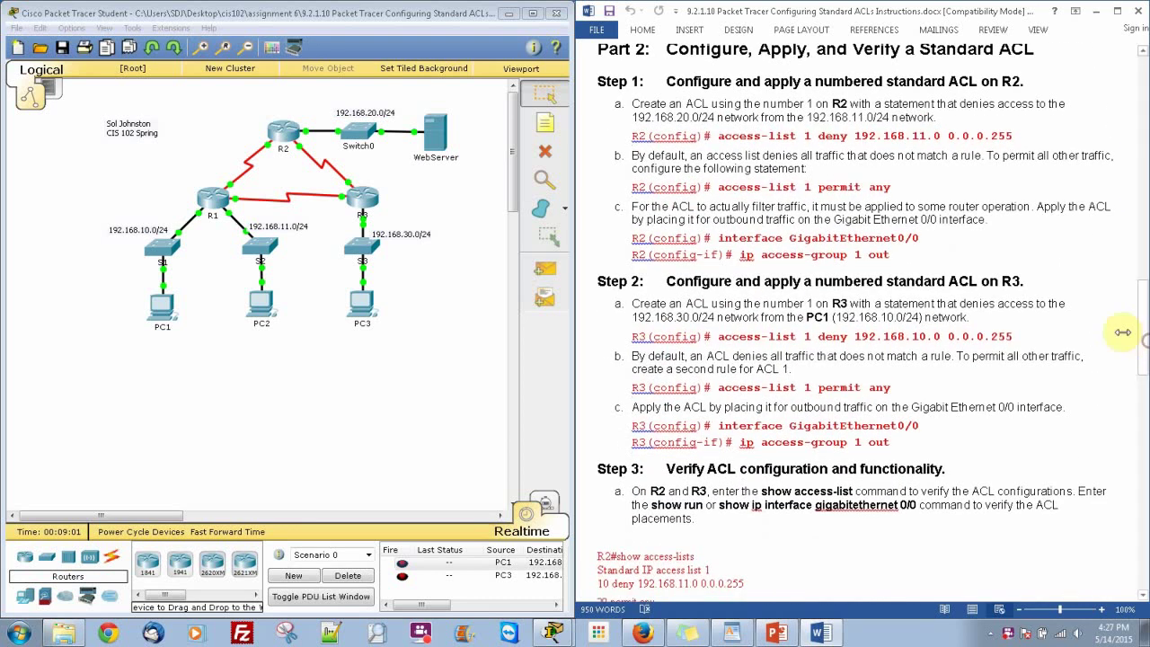
pyautogui.click(276, 144)
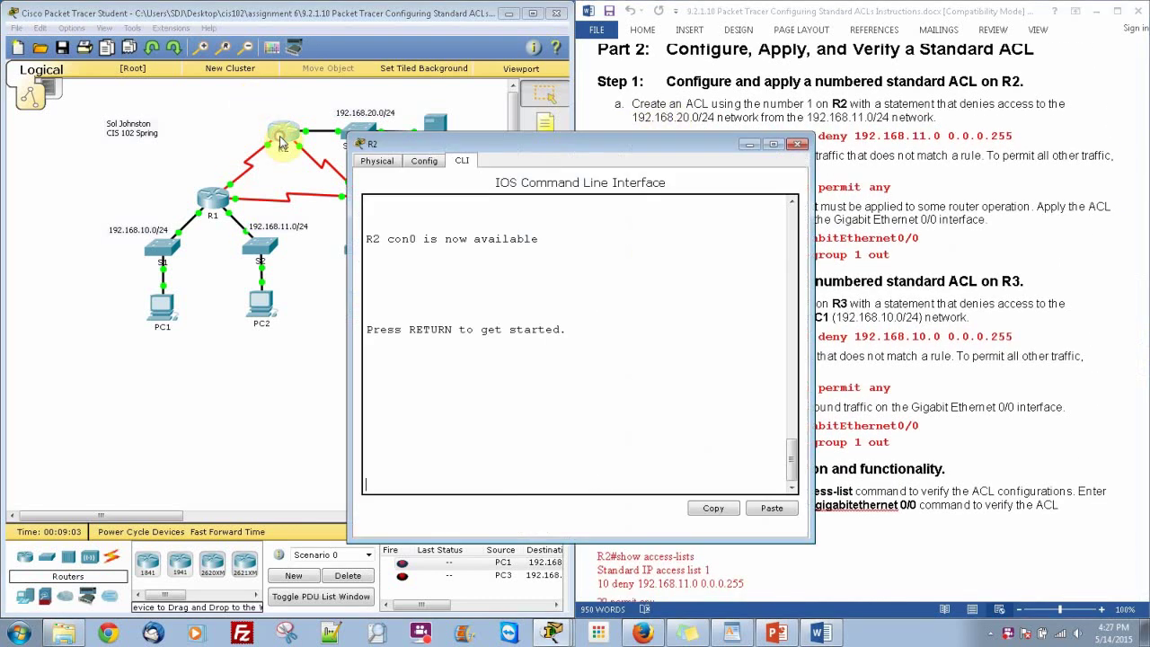
pyautogui.moveTo(496, 151); pyautogui.dragTo(231, 128)
pyautogui.press('Return')
pyautogui.write('en')
pyautogui.press('Return')
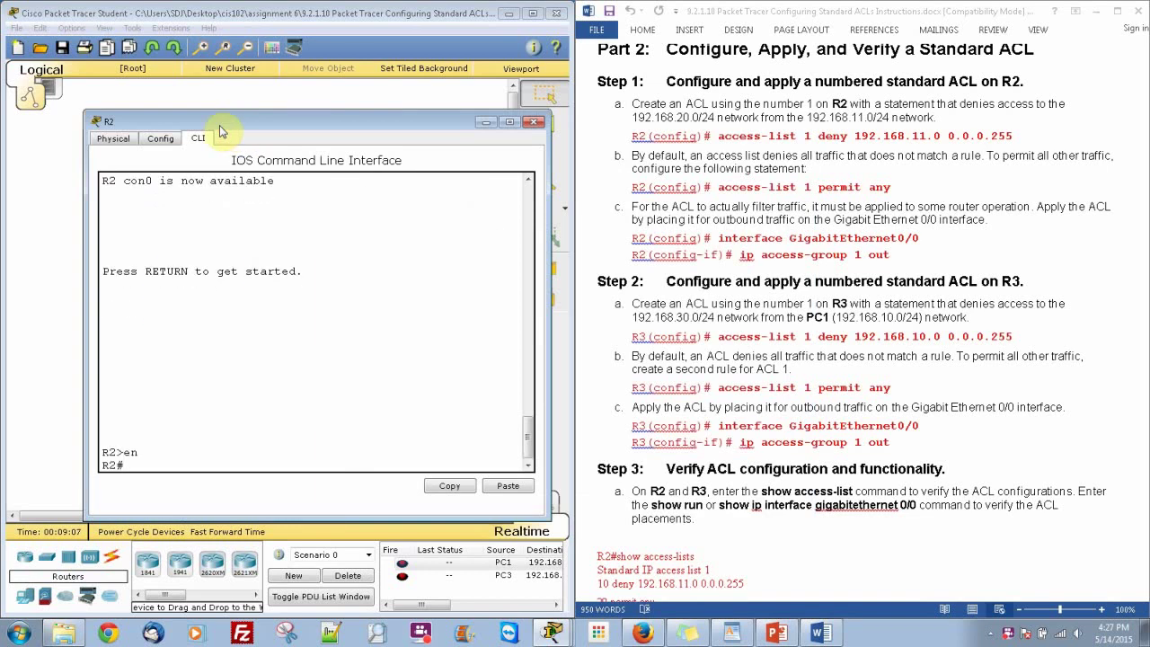
pyautogui.write('conf t')
pyautogui.press('Return')
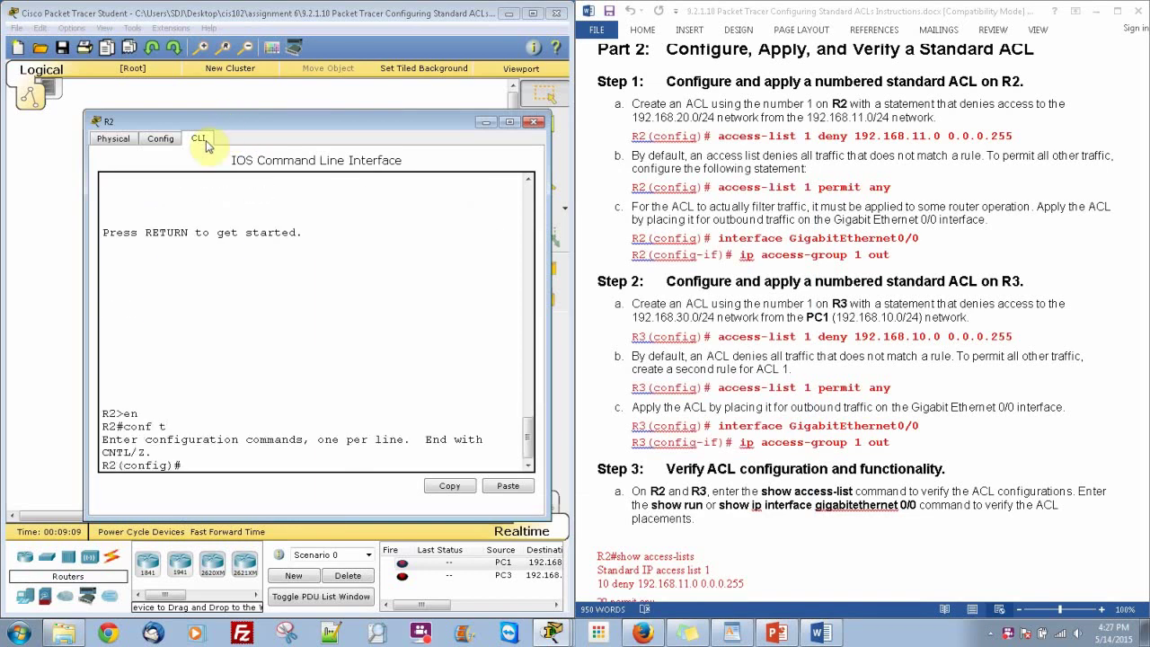
# Add an access-list 1 rule on R2 that denies network 192.168.11.0 with wildcard mask 0.0.0.255.
pyautogui.write('acc')
pyautogui.press('Tab')
pyautogui.write('1 ')
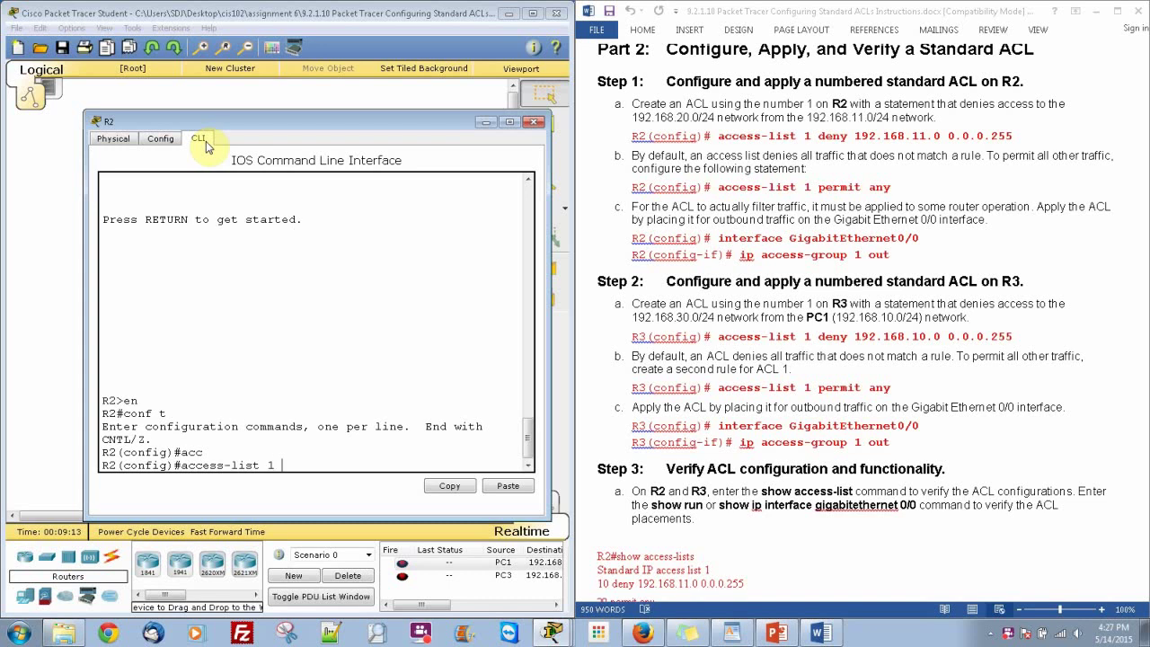
pyautogui.write('deny 192.168.11.0 0.0.0.255')
pyautogui.press('Return')
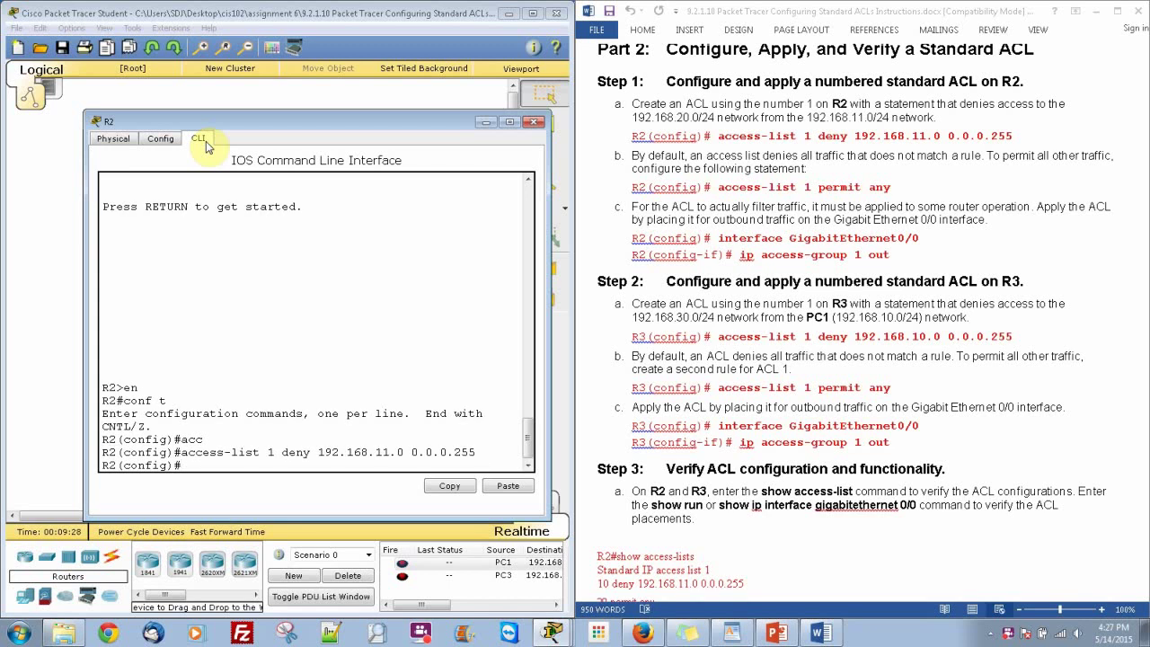
# Add an access-list 1 rule on R2 that permits any other traffic.
pyautogui.write('acc')
pyautogui.press('Tab')
pyautogui.write('1 pern')
pyautogui.press('BackSpace')
pyautogui.write('mit any')
pyautogui.press('Return')
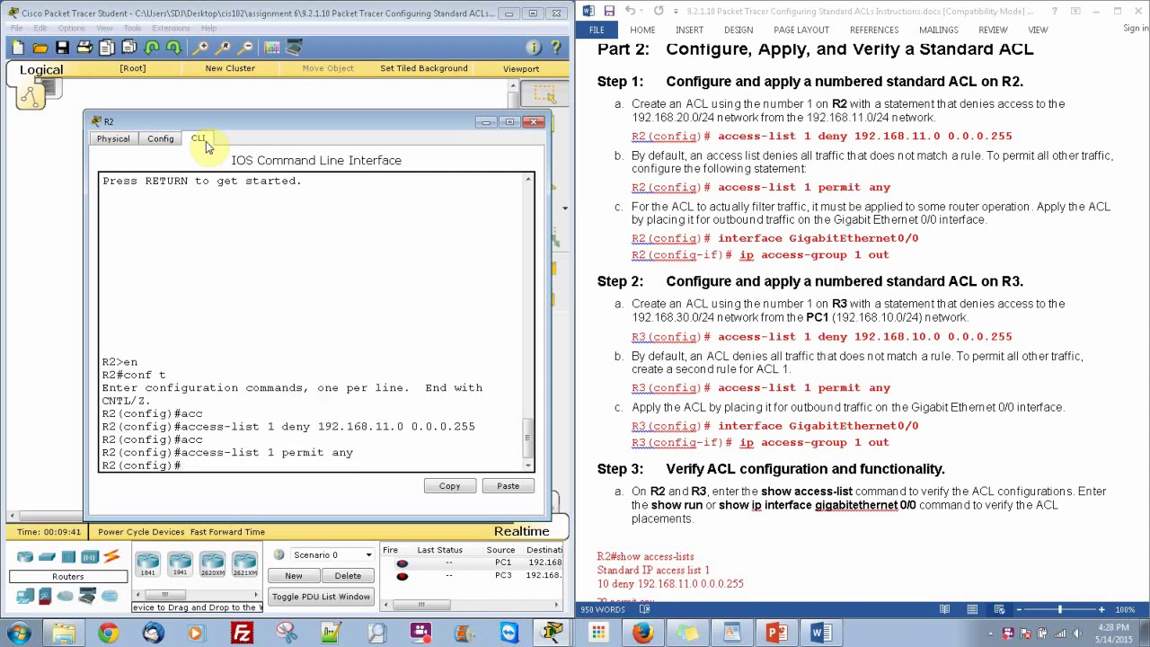
# Apply access list 1 to outbound traffic on R2's g0/0 interface with ip access-group, and close the R2 window.
pyautogui.write('in')
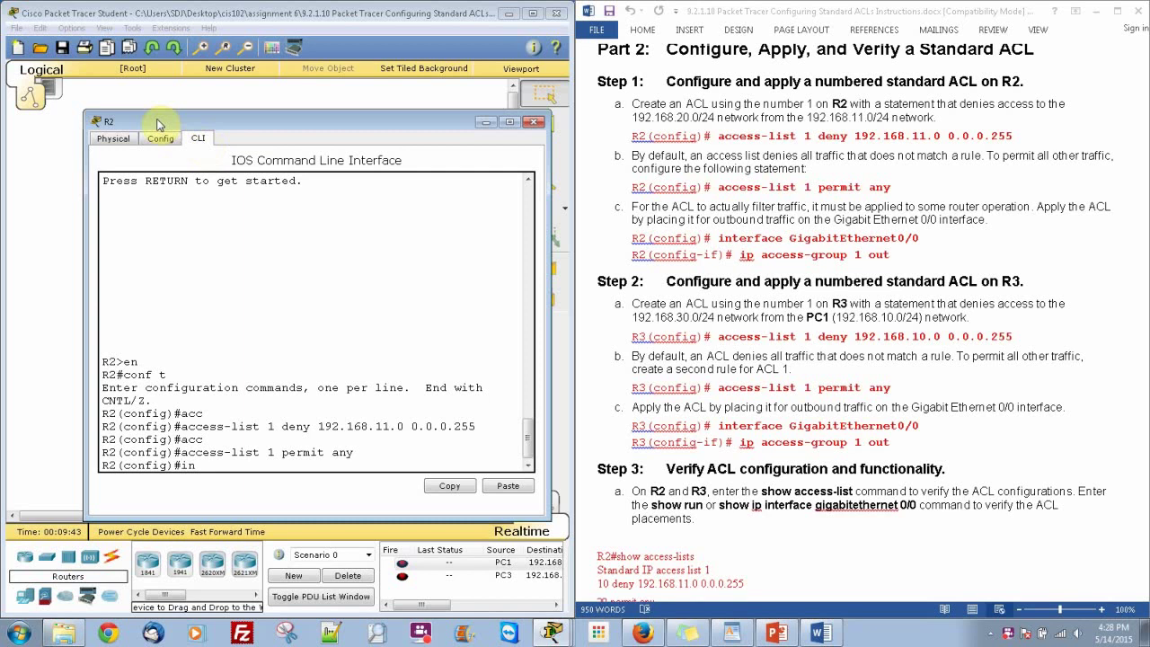
pyautogui.write('t g0/0')
pyautogui.press('Return')
pyautogui.write('ip ')
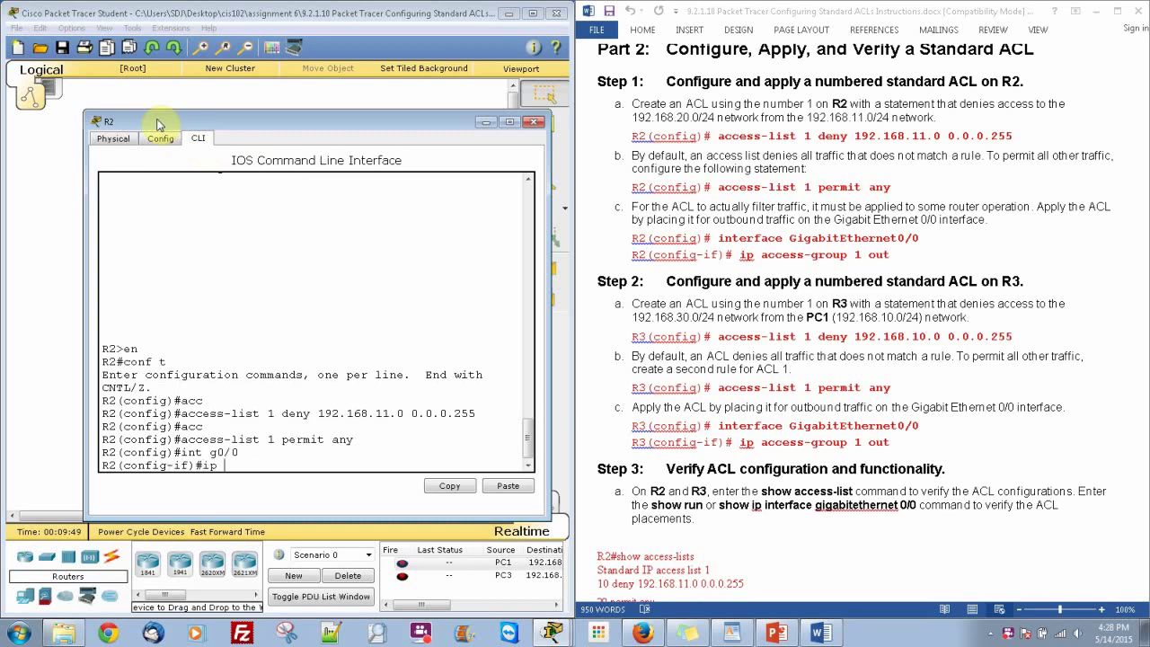
pyautogui.write('a')
pyautogui.write('cc')
pyautogui.press('Tab')
pyautogui.write('1 out')
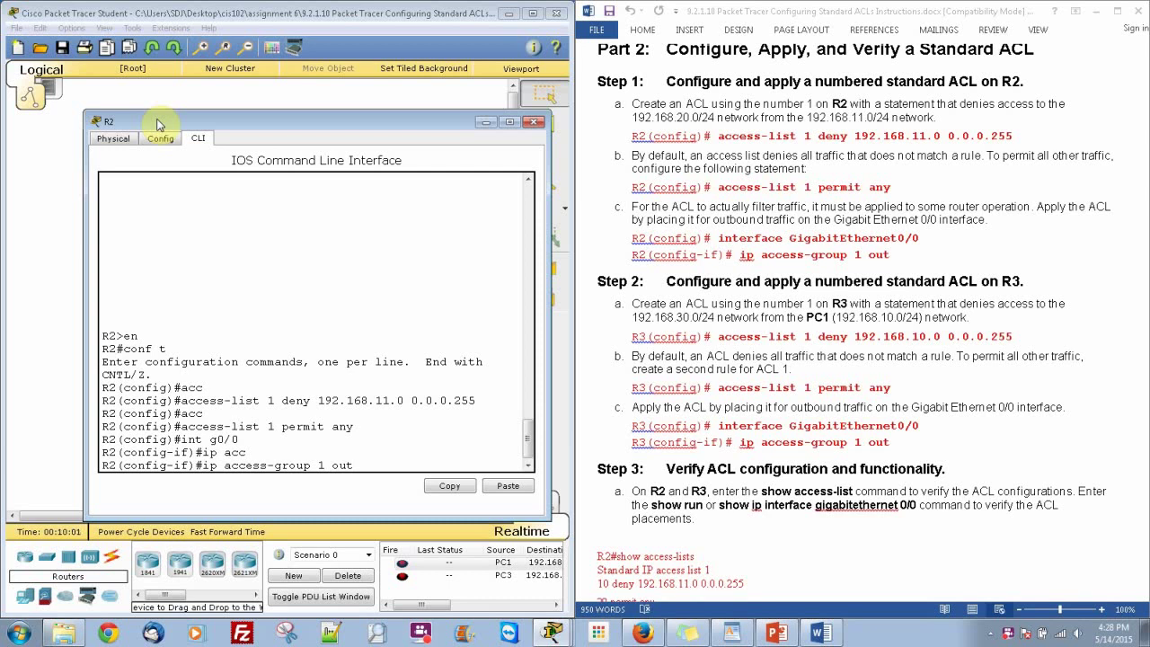
pyautogui.press('Return')
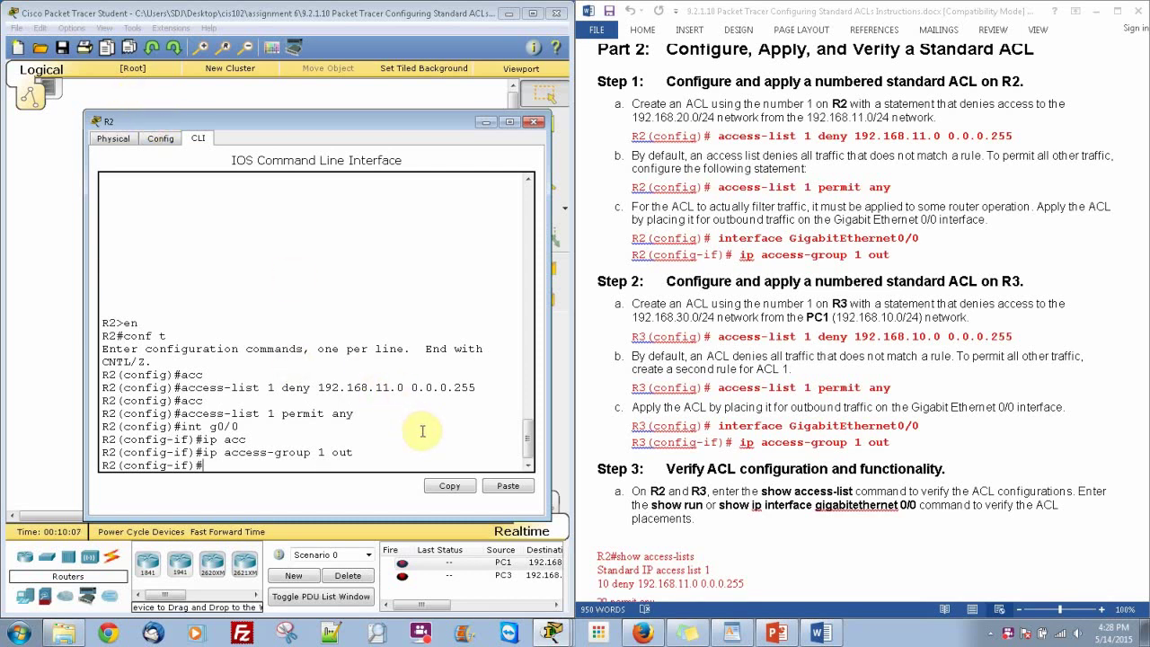
pyautogui.click(535, 121)
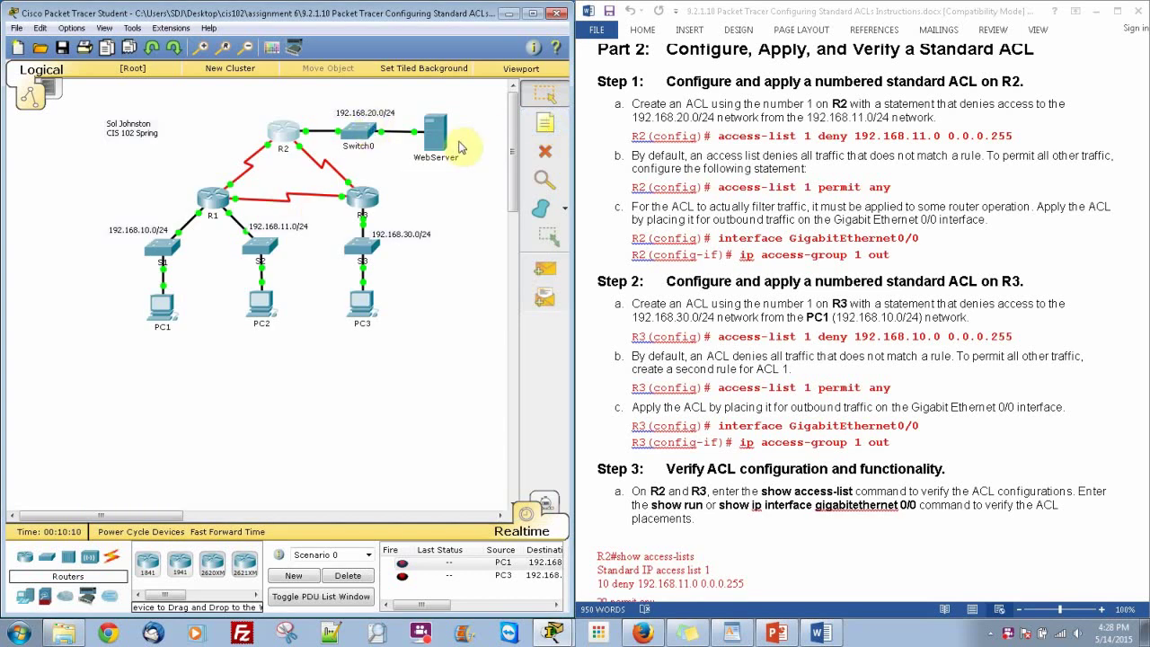
# Open router R3's command line and enter global configuration mode.
pyautogui.click(363, 198)
pyautogui.click(459, 162)
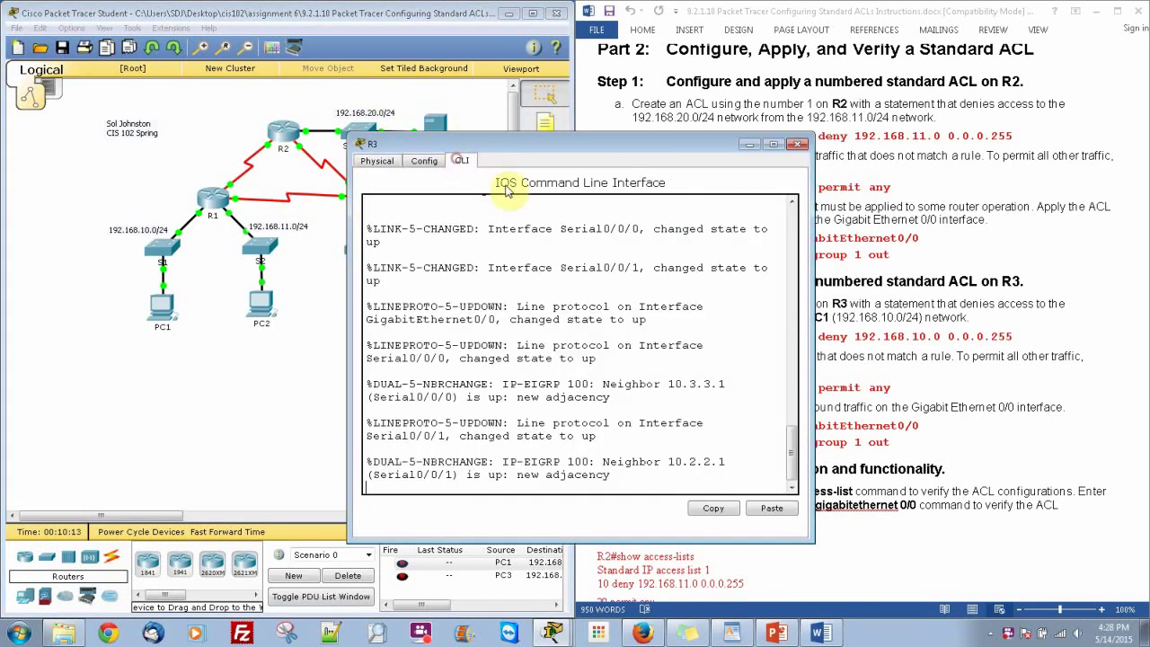
pyautogui.moveTo(607, 146); pyautogui.dragTo(324, 128)
pyautogui.write('enb')
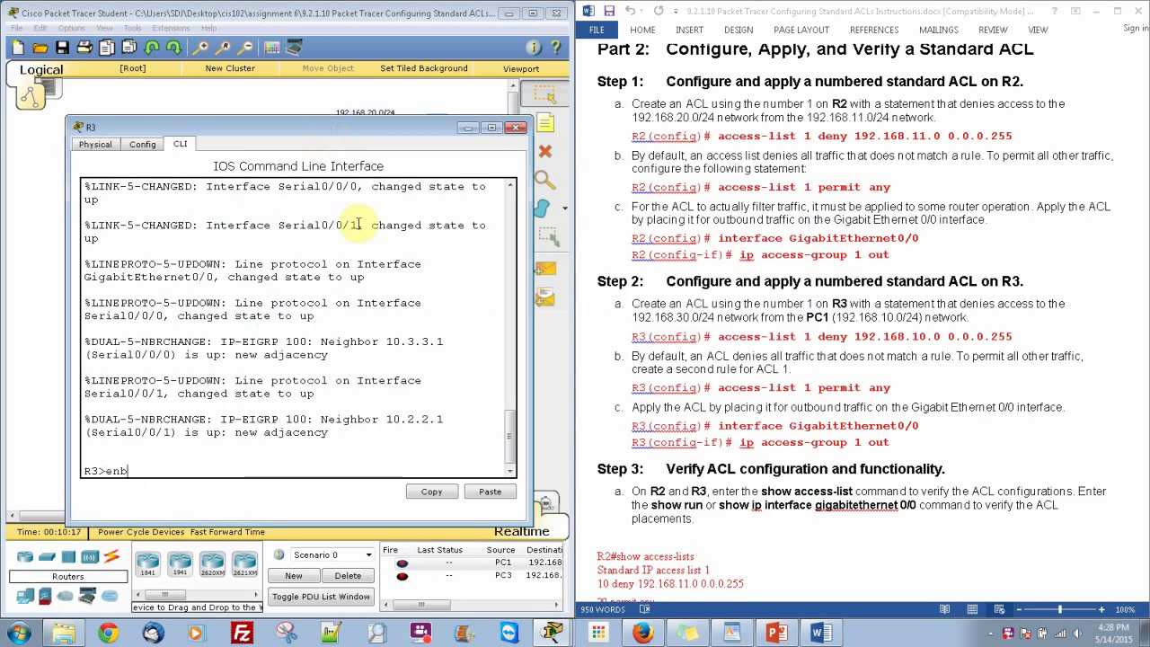
pyautogui.press('Return')
pyautogui.write('conf t')
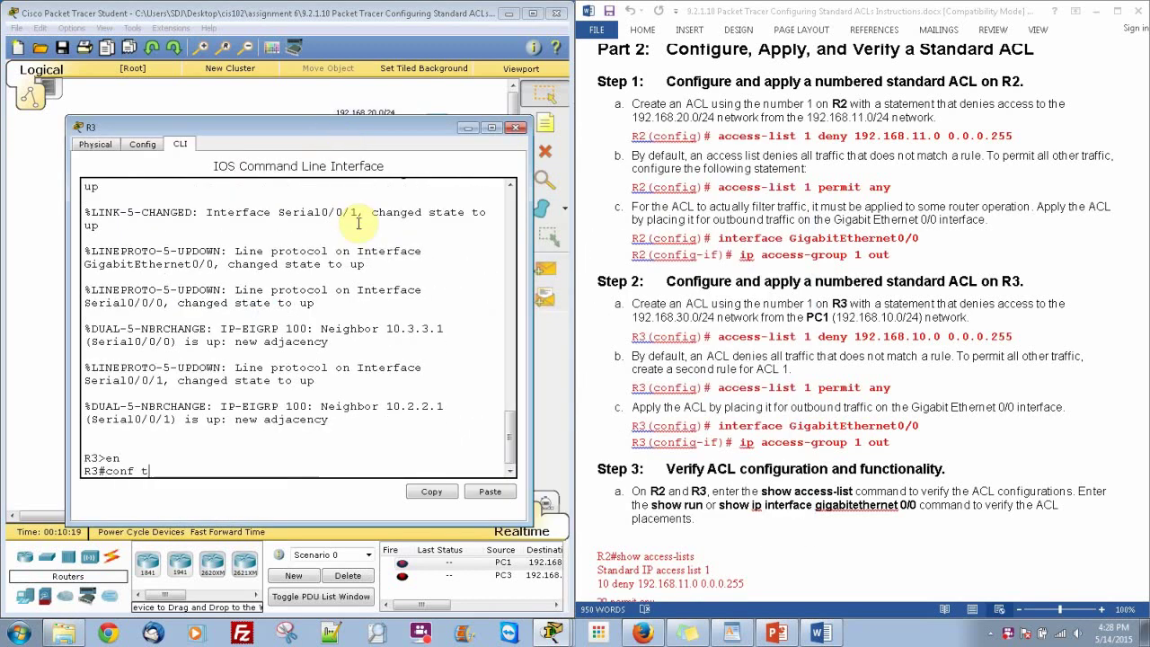
pyautogui.press('Return')
# Add an access-list 1 rule on R3 that denies network 192.168.10.0 with wildcard mask 0.0.0.255.
pyautogui.write('acc')
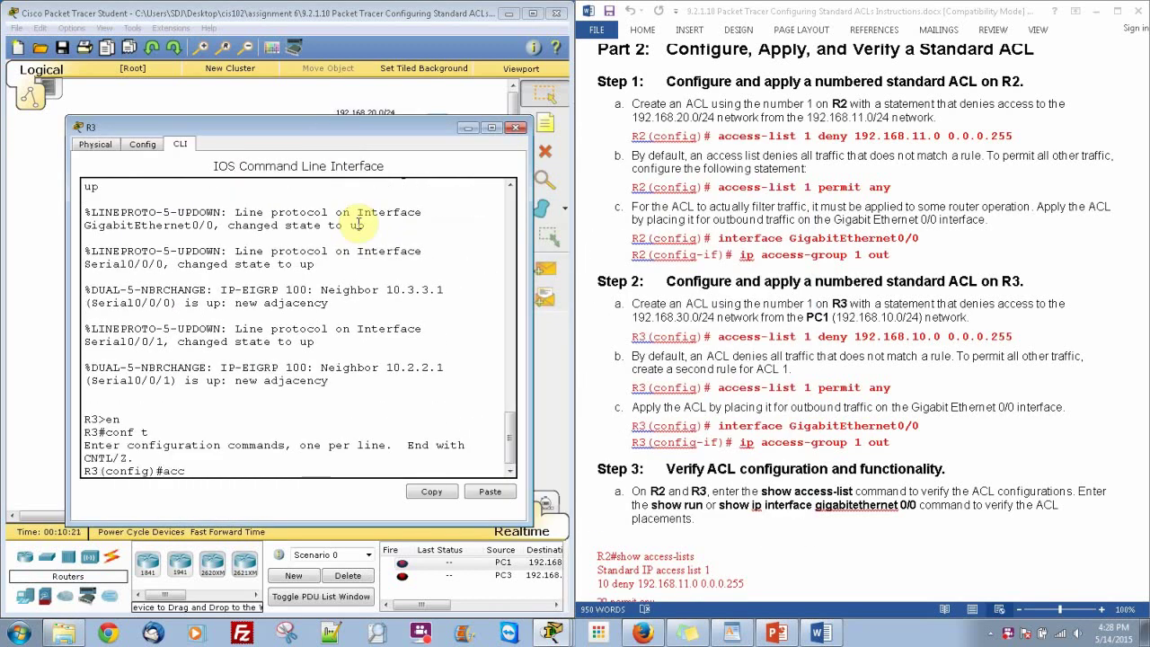
pyautogui.press('Tab')
pyautogui.write('1')
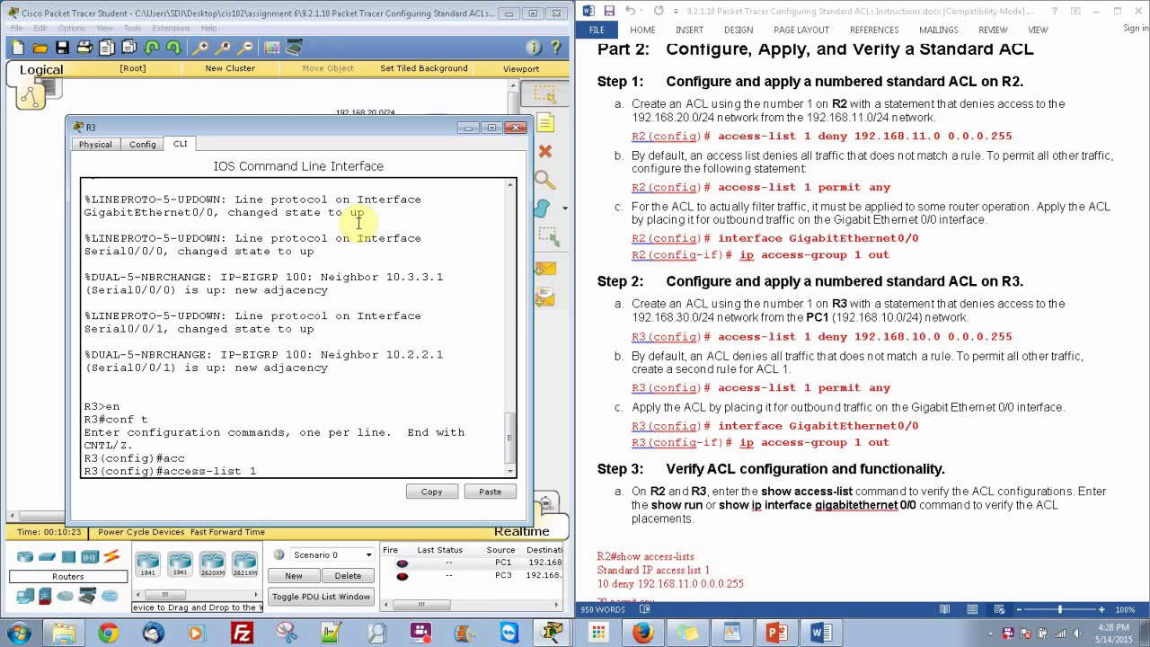
pyautogui.write(' deny 192.168.10.0 0.0.0.255')
pyautogui.press('Return')
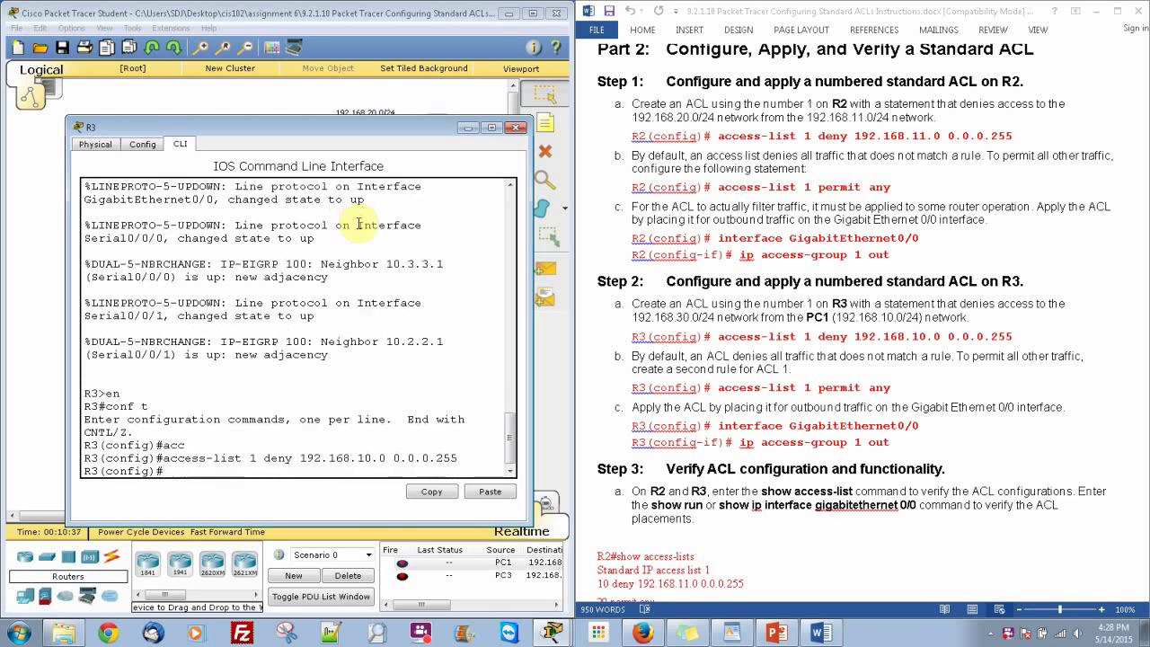
# Add an access-list 1 rule on R3 that permits any other traffic.
pyautogui.write('ac')
pyautogui.press('Tab')
pyautogui.write('1 p')
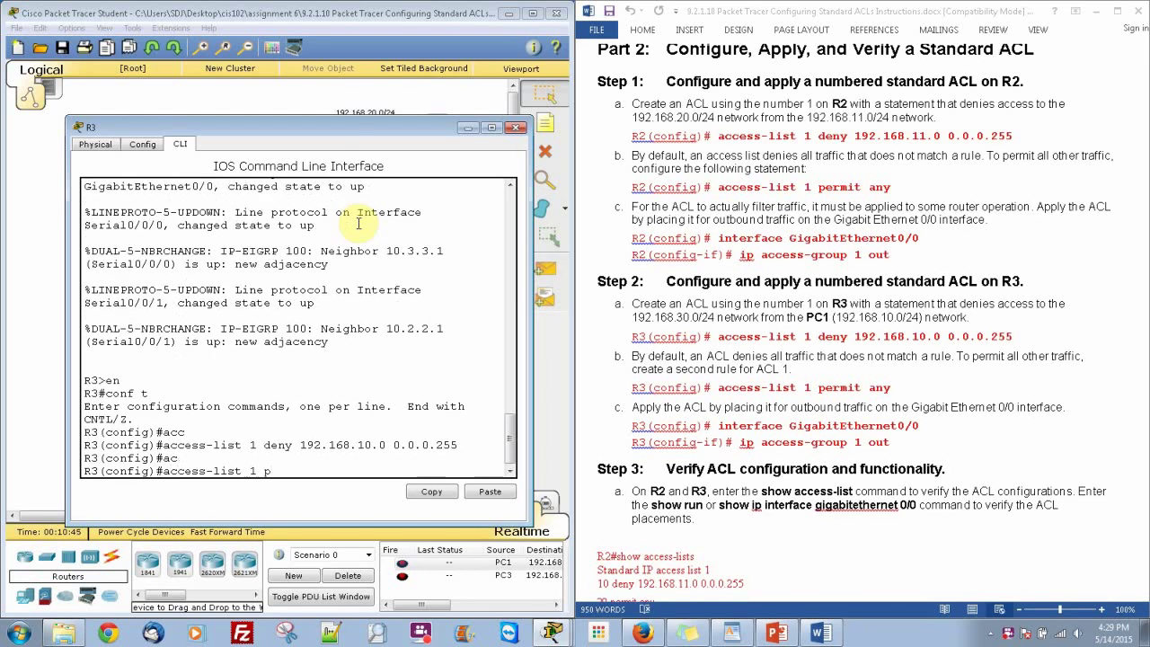
pyautogui.write('ermit any')
pyautogui.press('Return')
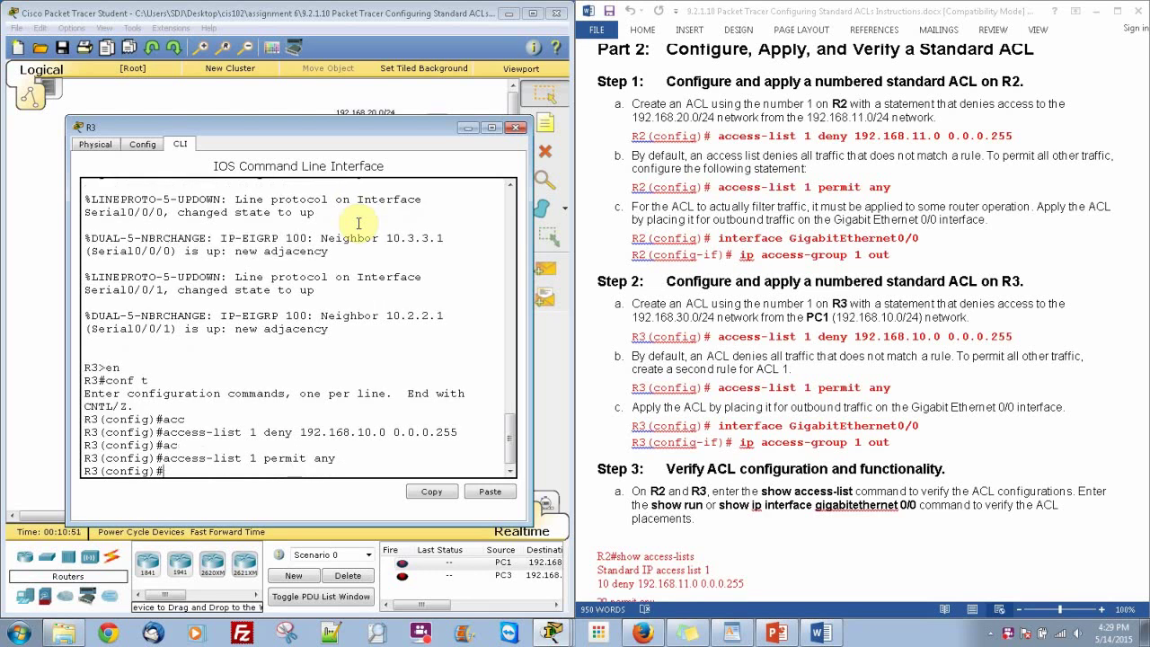
# Apply access list 1 to outbound traffic on R3's g0/0 interface with ip access-group, and close the R3 window.
pyautogui.write('int g0/0')
pyautogui.press('Return')
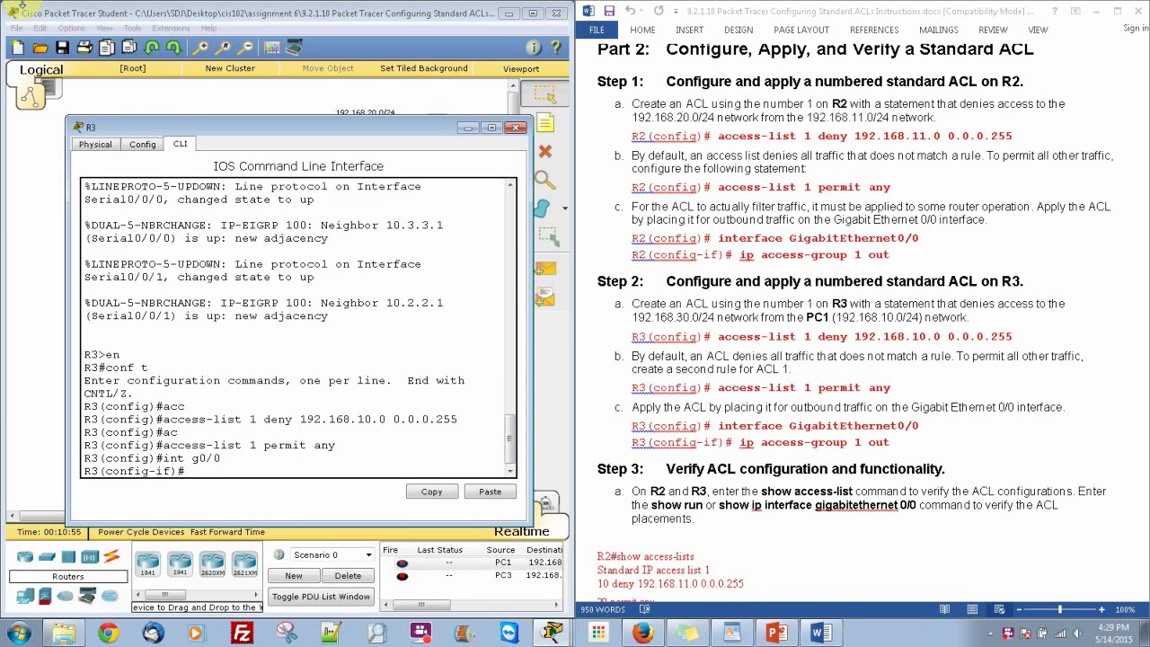
pyautogui.write('ip acc')
pyautogui.press('Tab')
pyautogui.write('1 out')
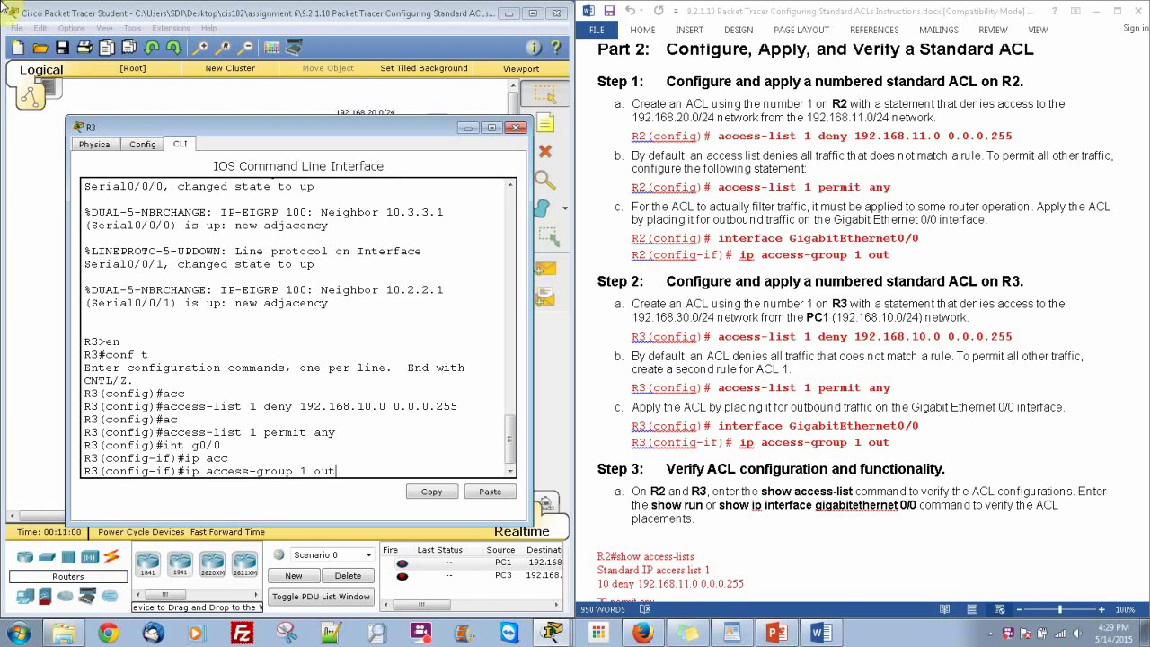
pyautogui.press('Return')
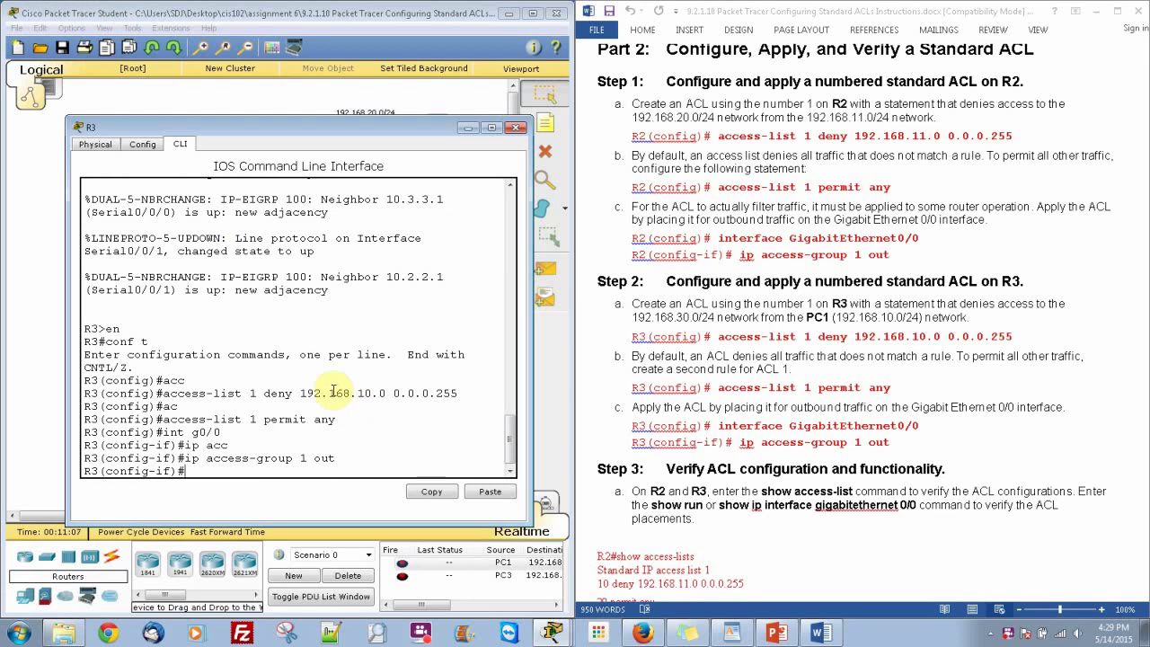
pyautogui.click(517, 128)
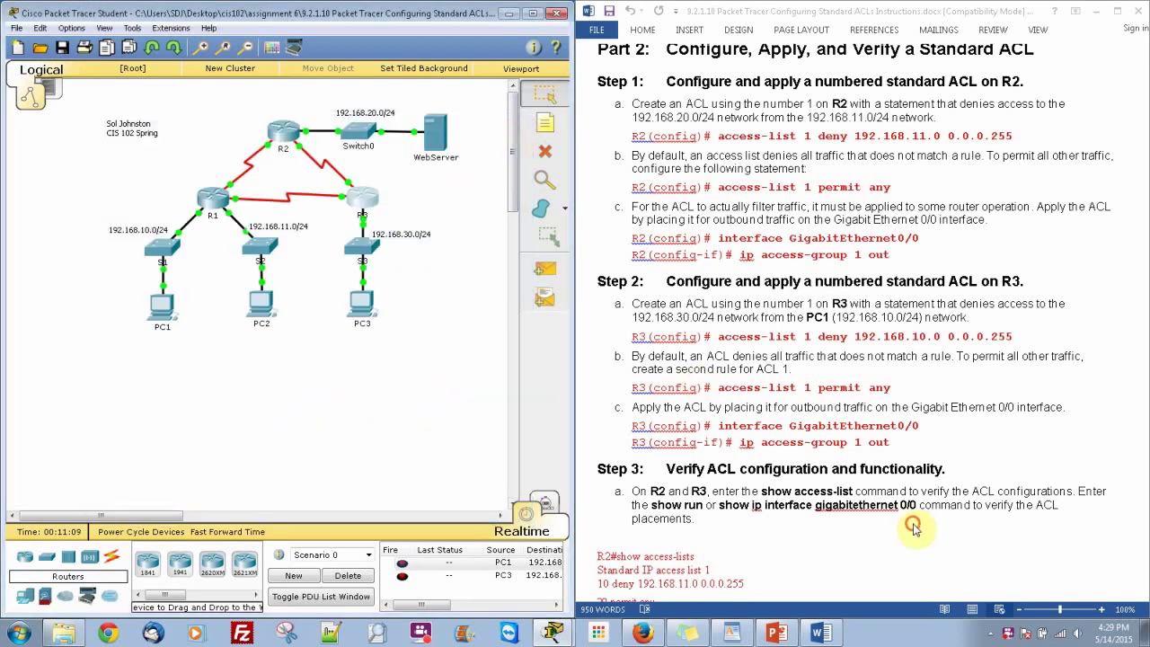
# Leave configuration mode on R2, check its ACL with show access-lists, and close the R2 window.
pyautogui.moveTo(1143, 360); pyautogui.dragTo(1147, 444)
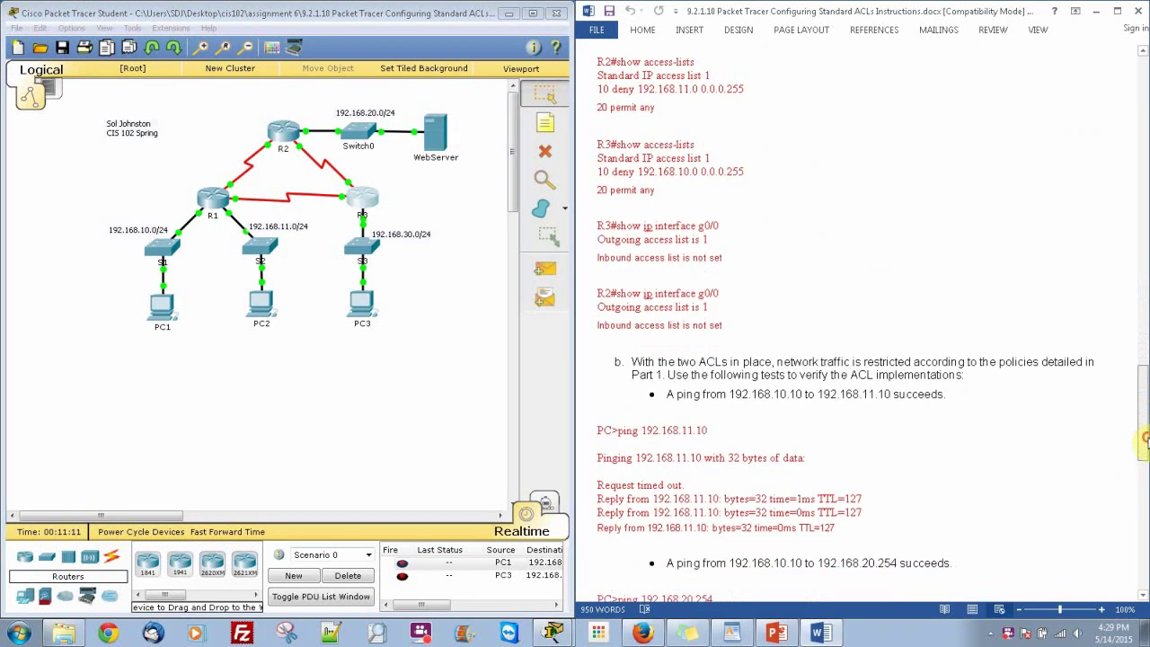
pyautogui.click(280, 130)
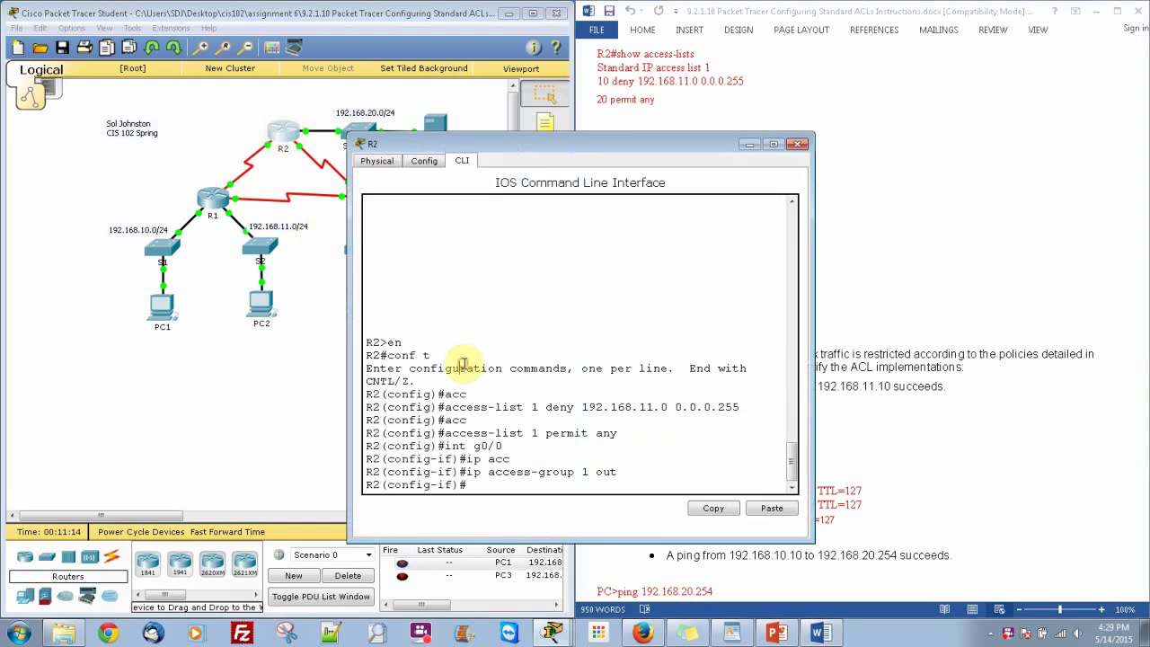
pyautogui.press('Return')
pyautogui.write('end')
pyautogui.press('Return')
pyautogui.write('show acc')
pyautogui.press('Tab')
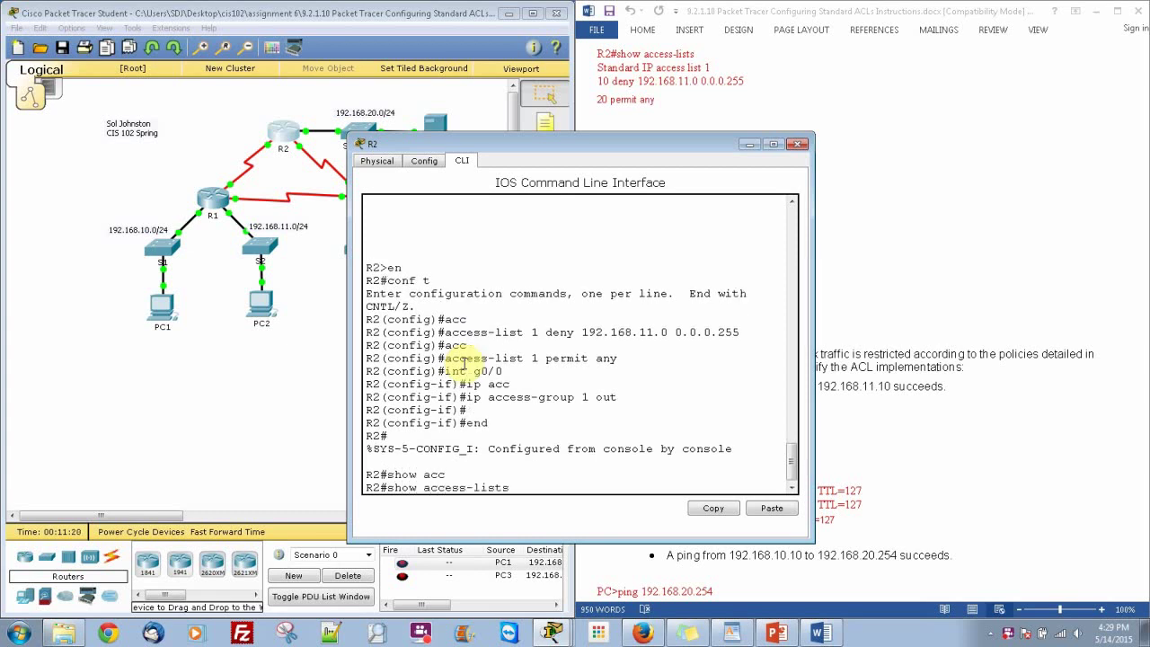
pyautogui.press('Return')
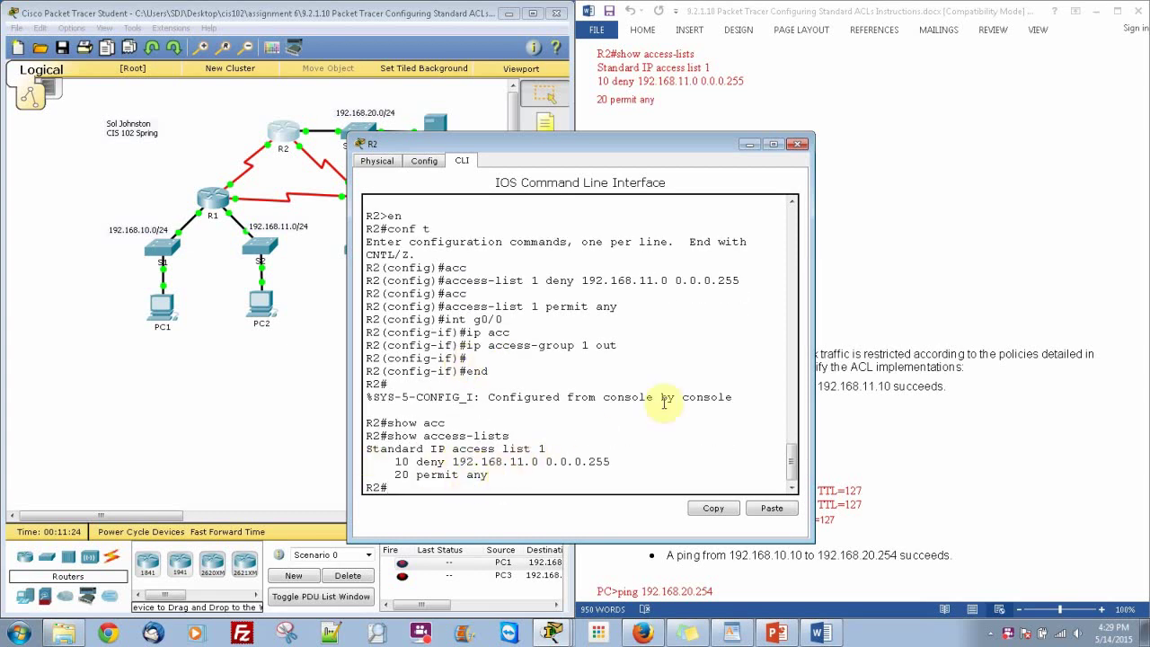
pyautogui.click(797, 148)
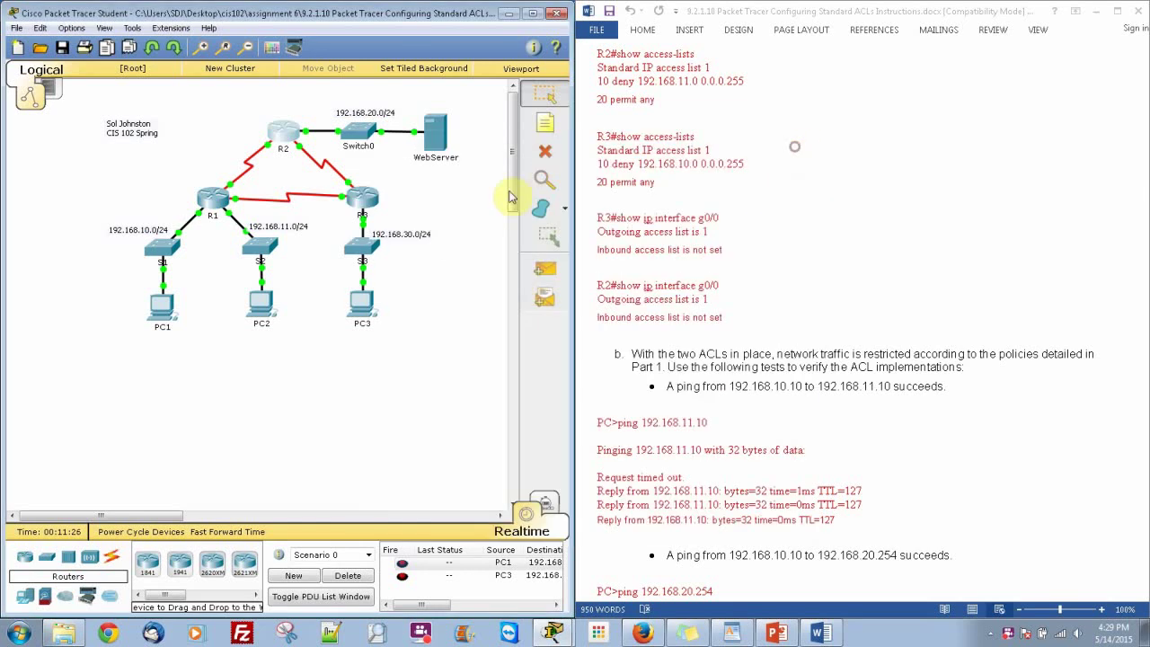
# Leave configuration mode on R3 and check its ACL with show access-lists.
pyautogui.click(368, 203)
pyautogui.write('end')
pyautogui.press('Return')
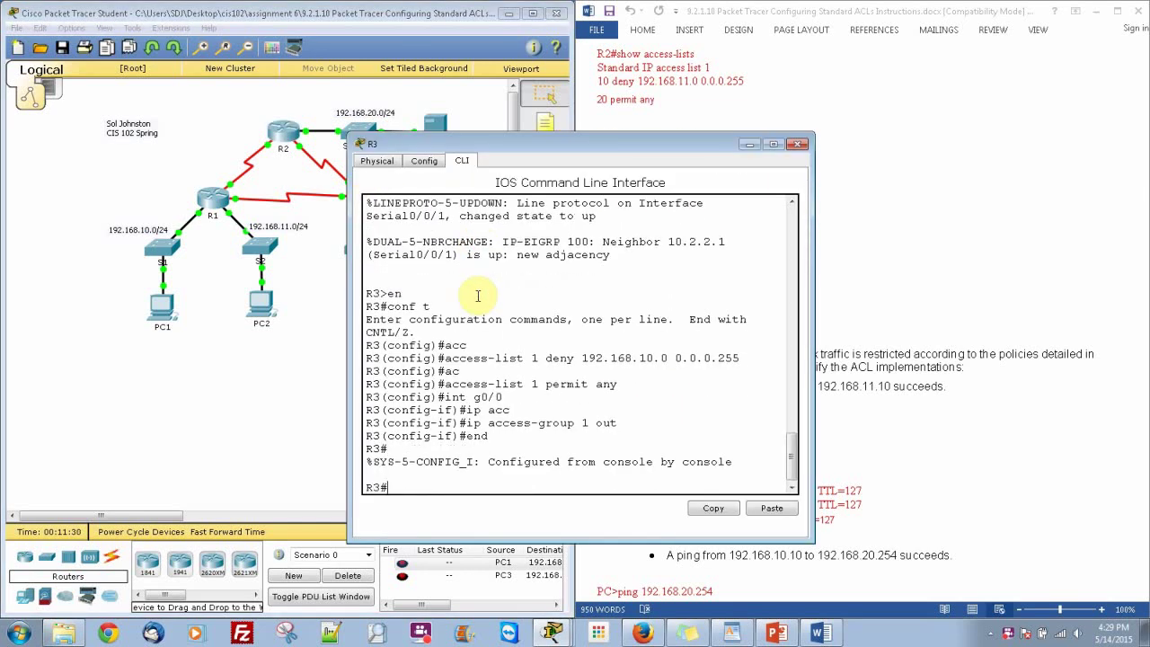
pyautogui.write('show acc')
pyautogui.press('Tab')
pyautogui.press('Return')
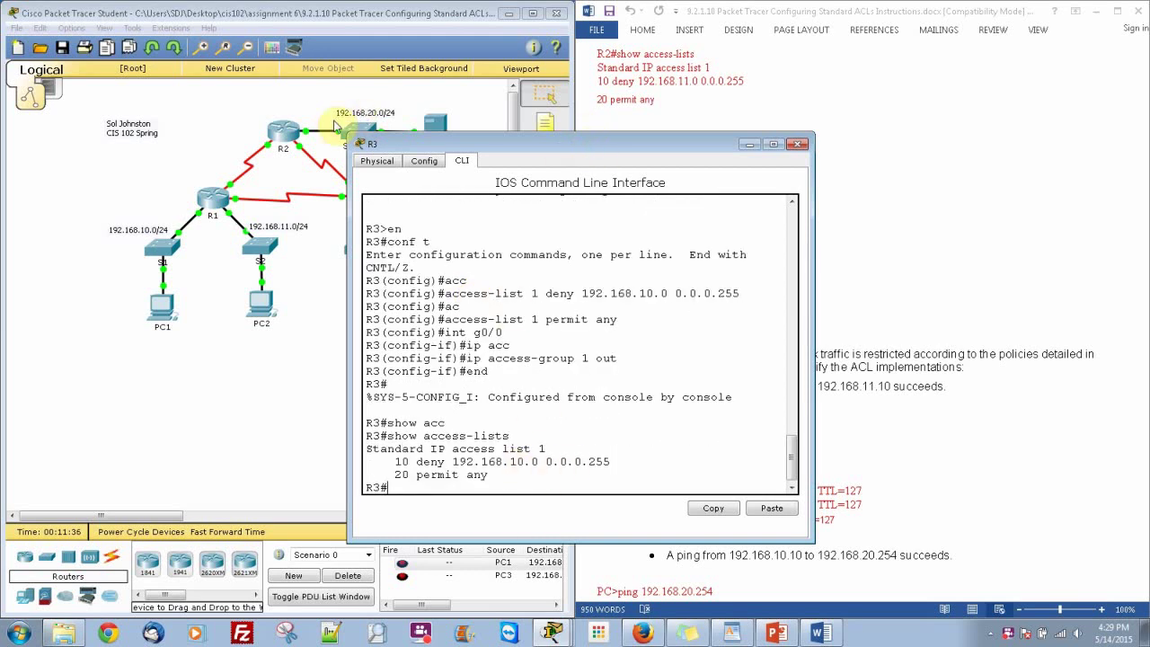
# Check the ACL placement on R3 with show ip interface g0/0.
pyautogui.moveTo(351, 130); pyautogui.dragTo(109, 108)
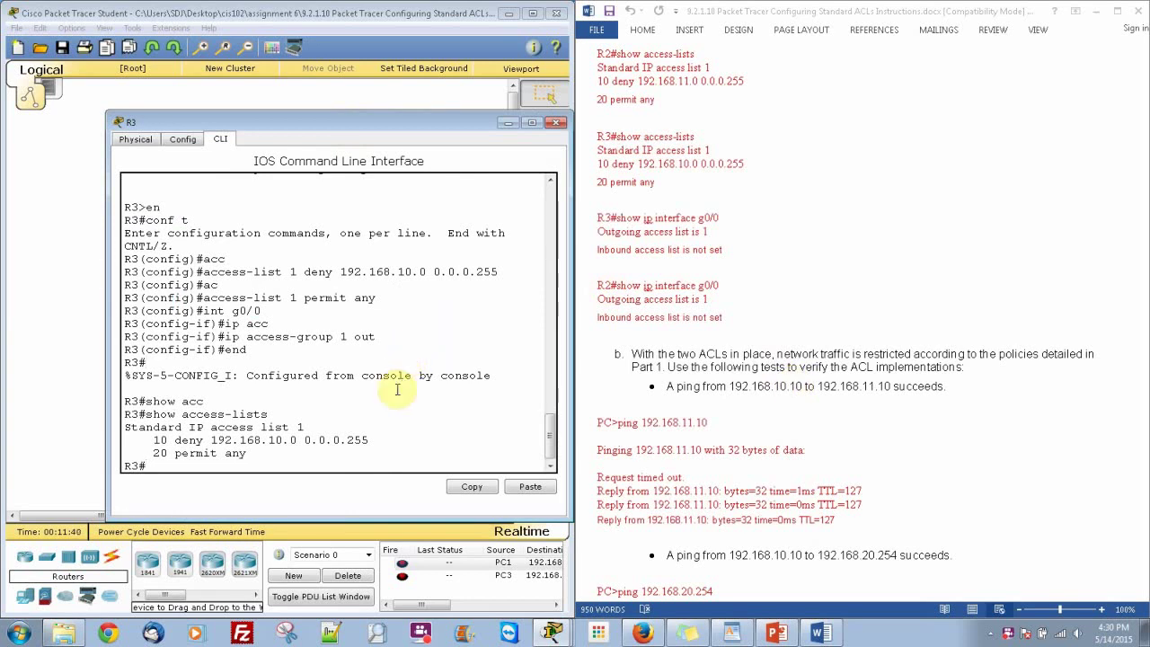
pyautogui.write('show ip int')
pyautogui.press('Tab')
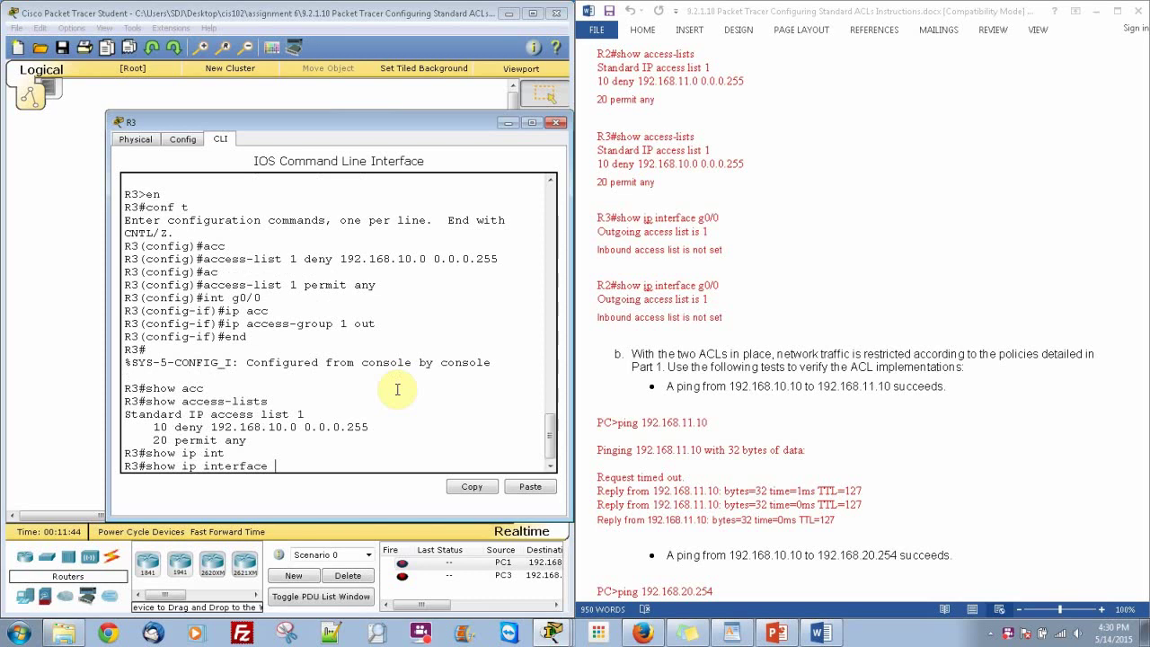
pyautogui.write('g0/0')
pyautogui.press('Return')
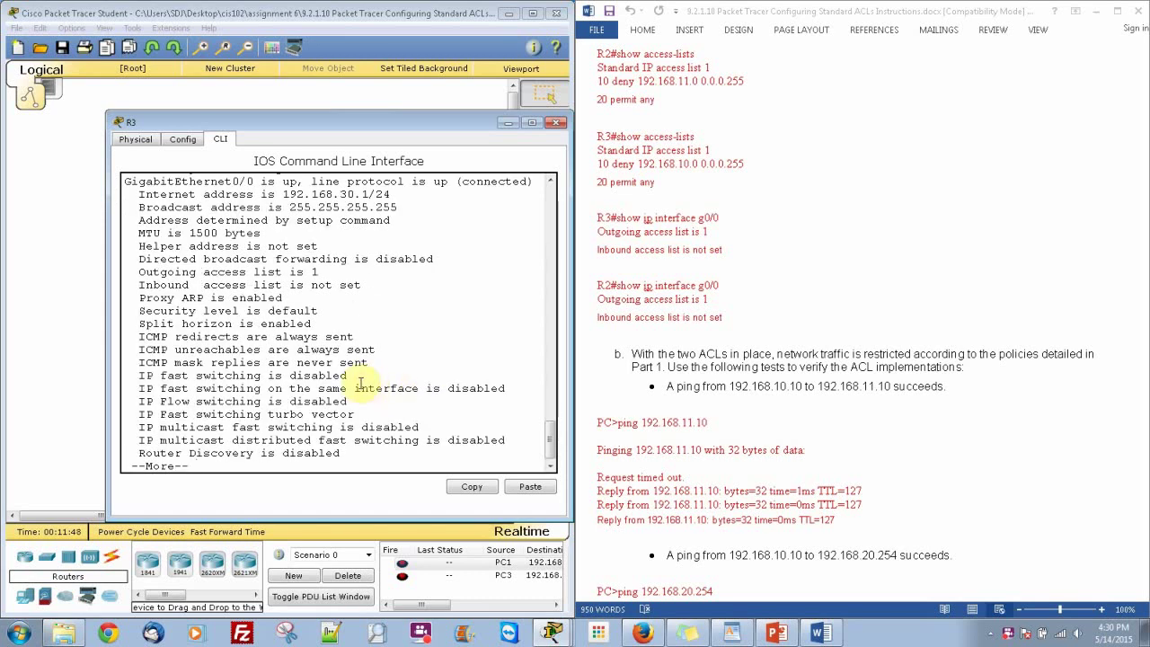
# Highlight the outgoing access list line in R3's interface output and close the R3 window.
pyautogui.tripleClick(290, 271)
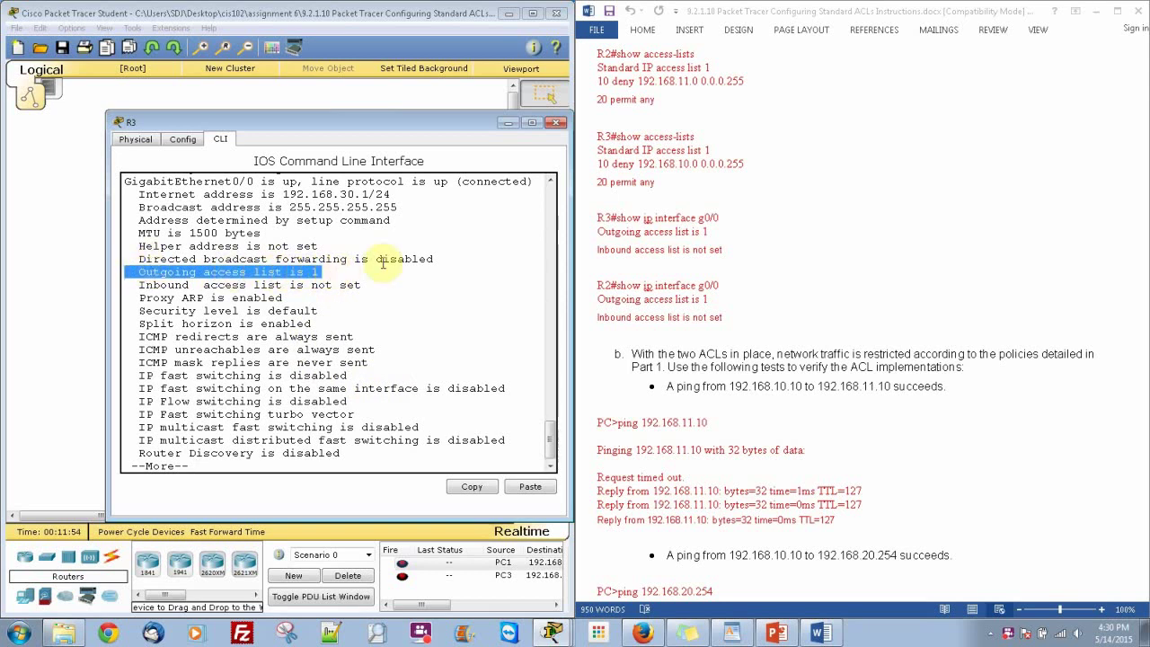
pyautogui.click(559, 127)
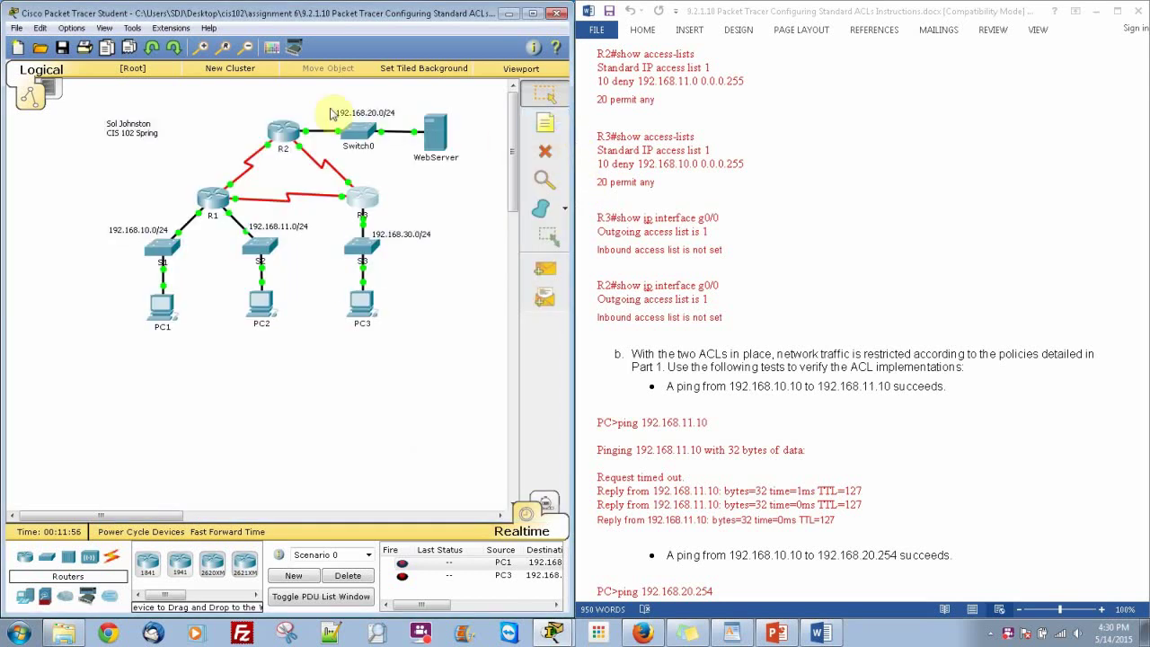
# Check the ACL placement on R2 with show ip interface g0/0 and highlight the outgoing access list line.
pyautogui.click(283, 133)
pyautogui.write('show ipo')
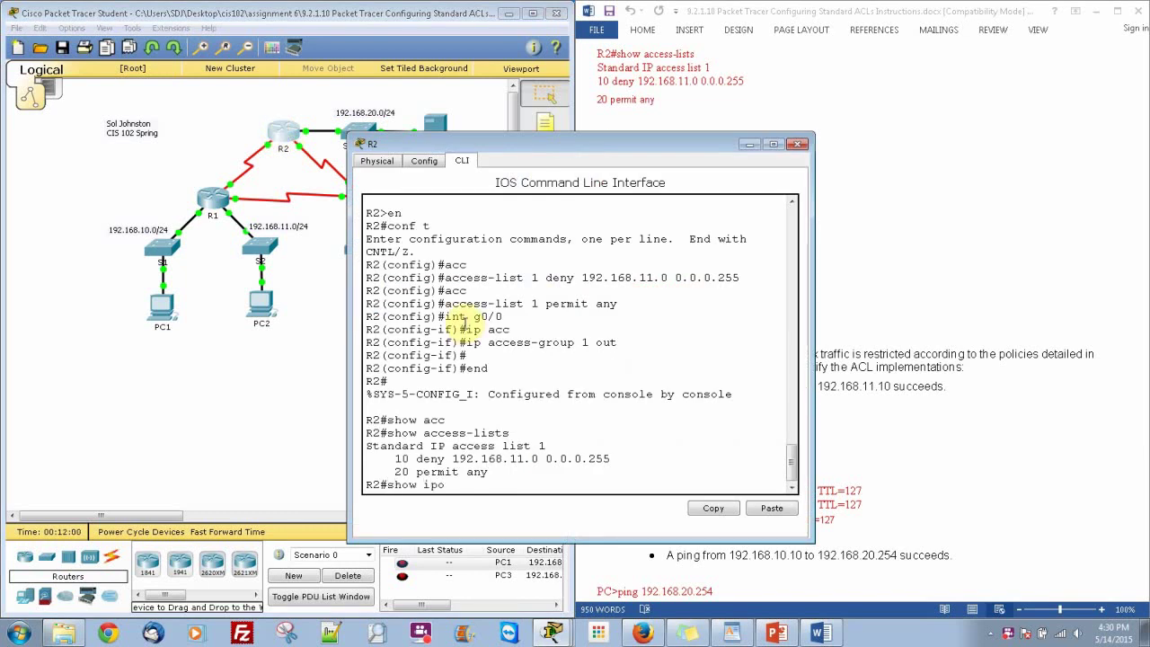
pyautogui.press('BackSpace')
pyautogui.press('BackSpace')
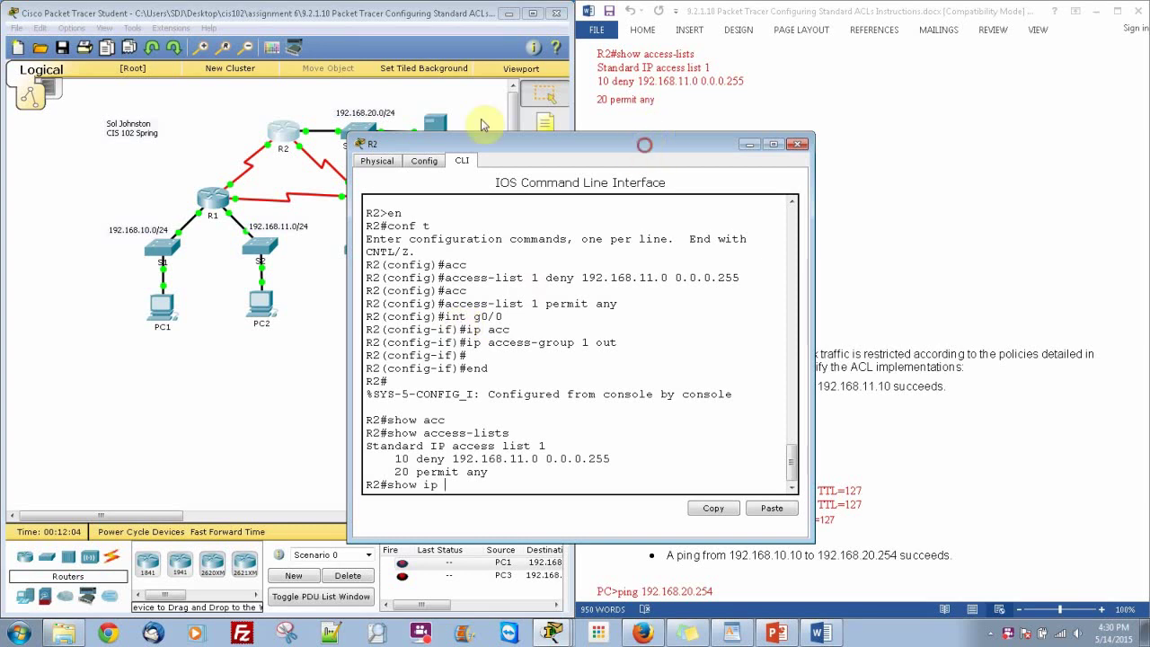
pyautogui.moveTo(401, 117); pyautogui.dragTo(402, 114)
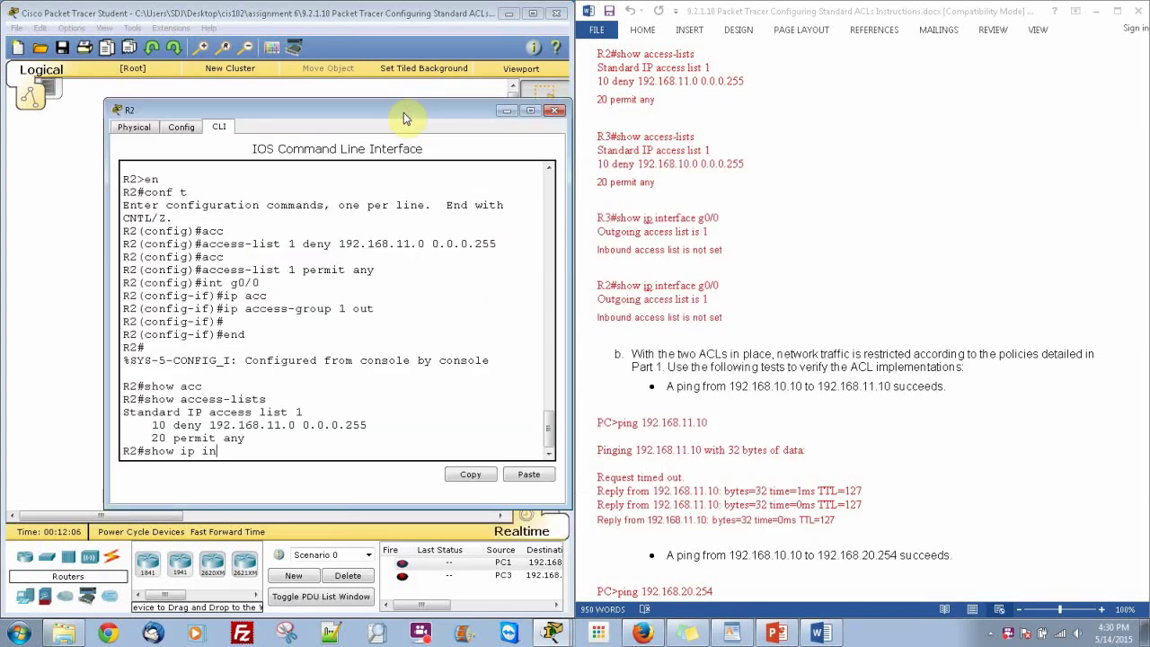
pyautogui.press('Tab')
pyautogui.write('g0/0')
pyautogui.press('Return')
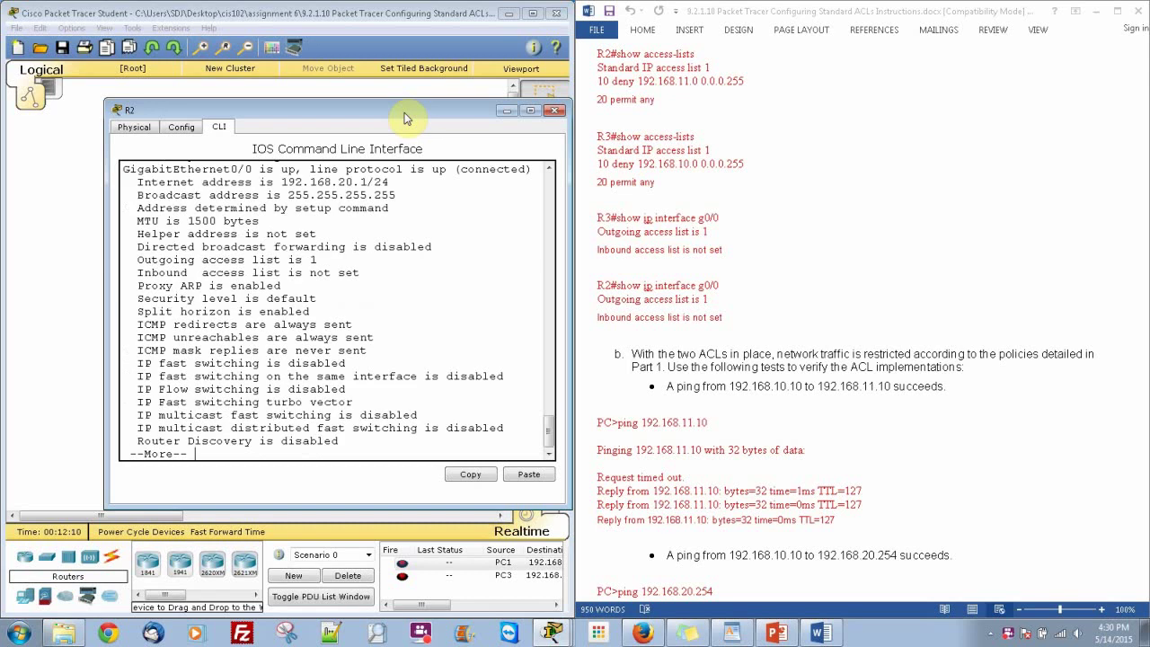
pyautogui.tripleClick(249, 260)
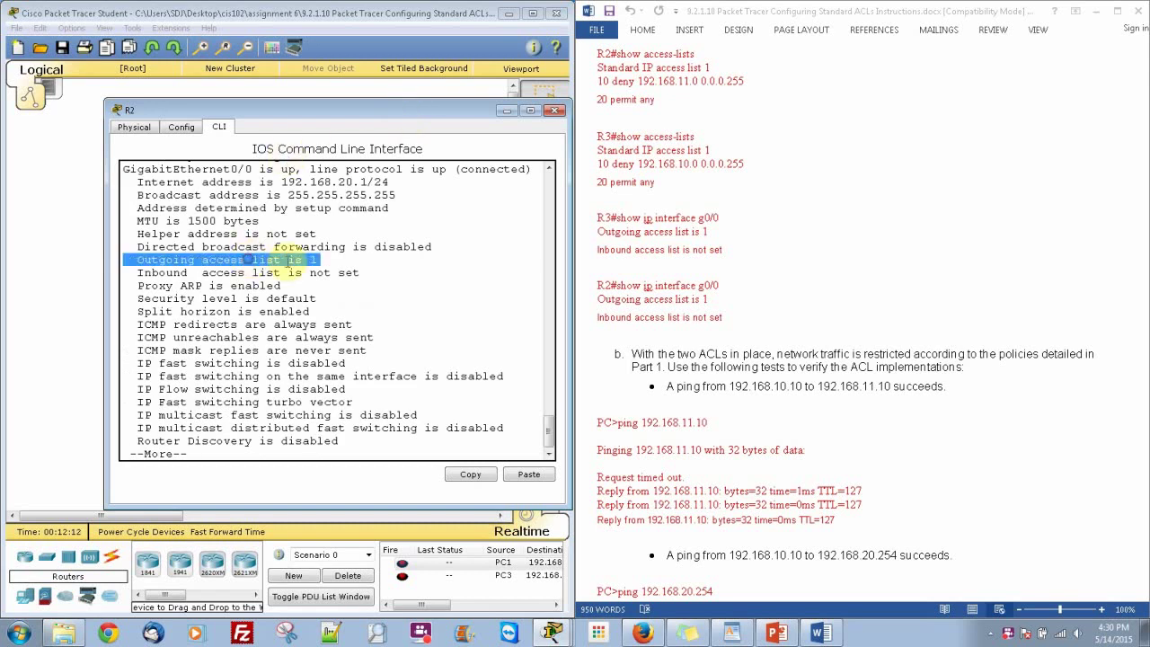
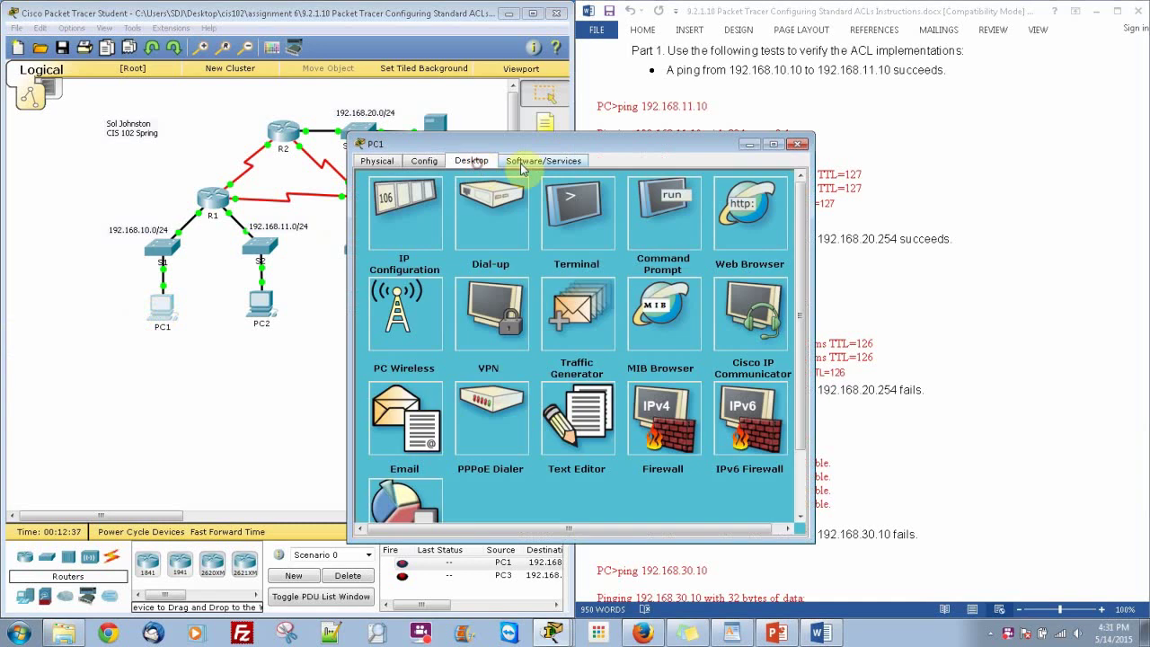
# Open PC1's Command Prompt and ping PC2 at 192.168.11.10.
pyautogui.click(658, 221)
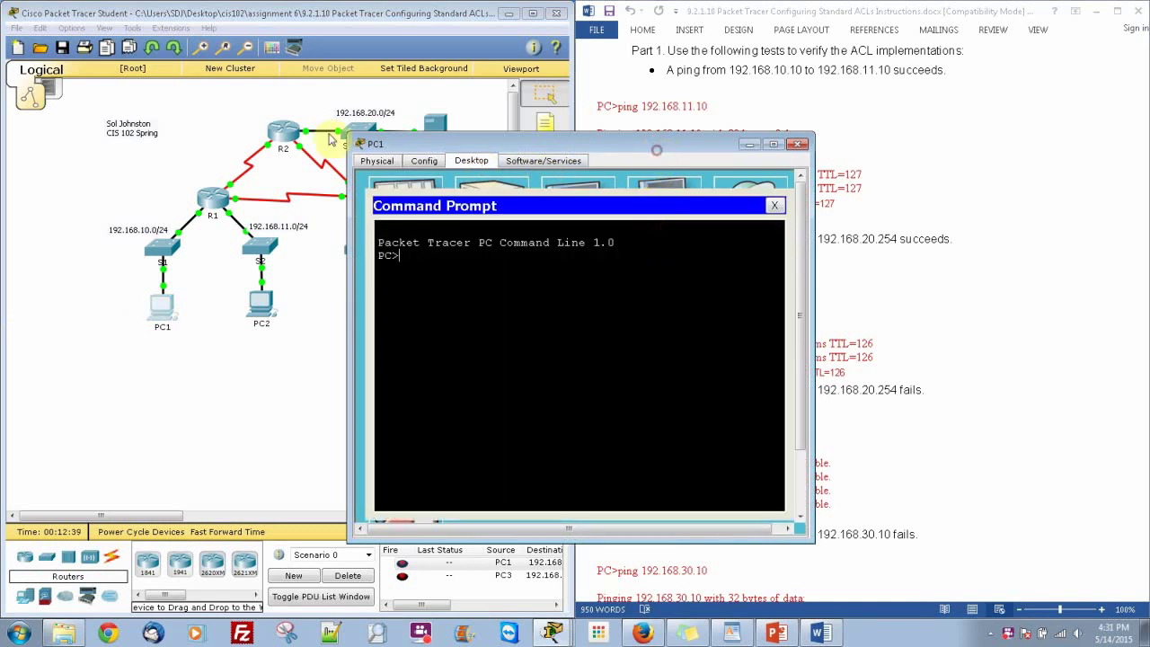
pyautogui.moveTo(423, 144); pyautogui.dragTo(85, 150)
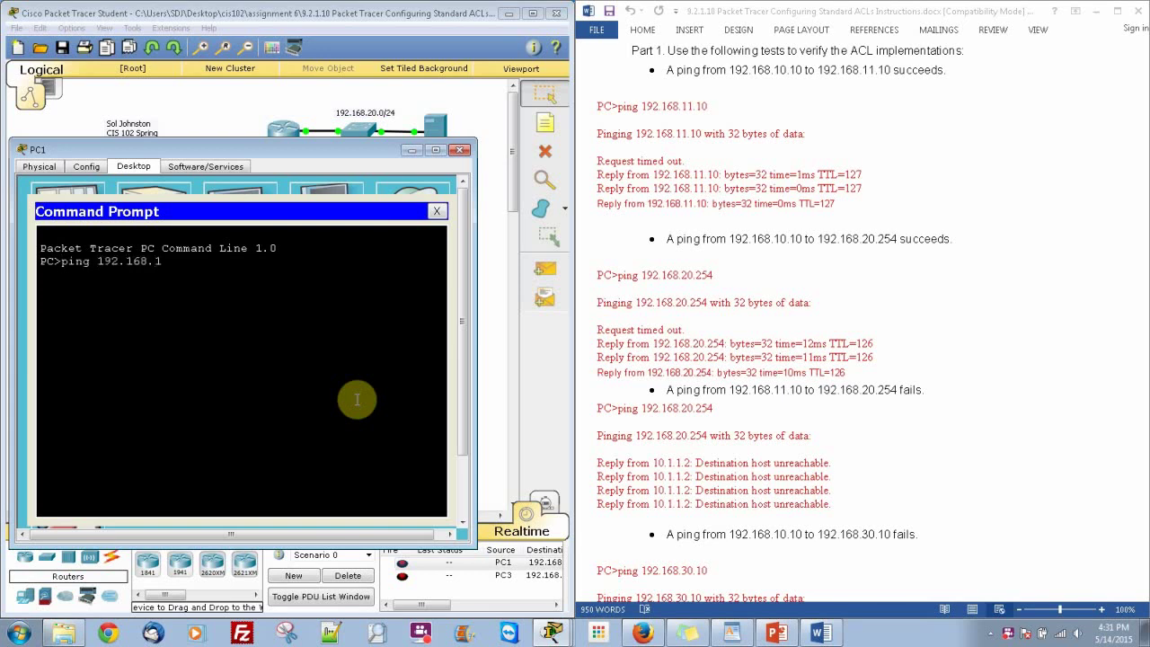
pyautogui.write('0')
pyautogui.press('Return')
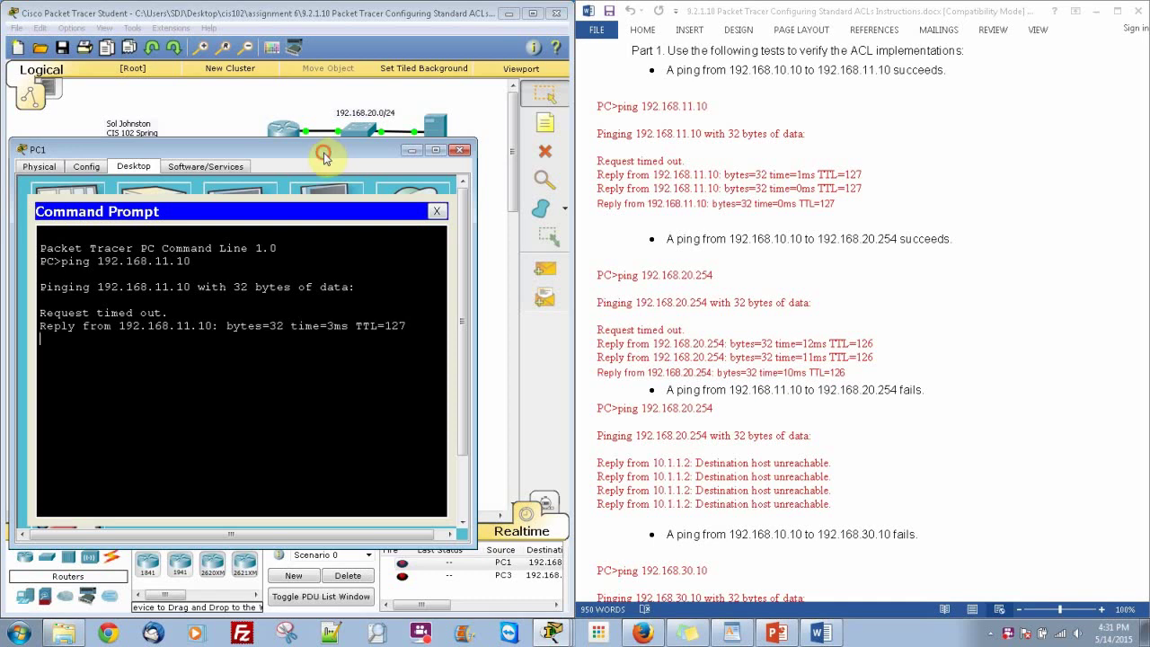
pyautogui.moveTo(327, 151); pyautogui.dragTo(851, 141)
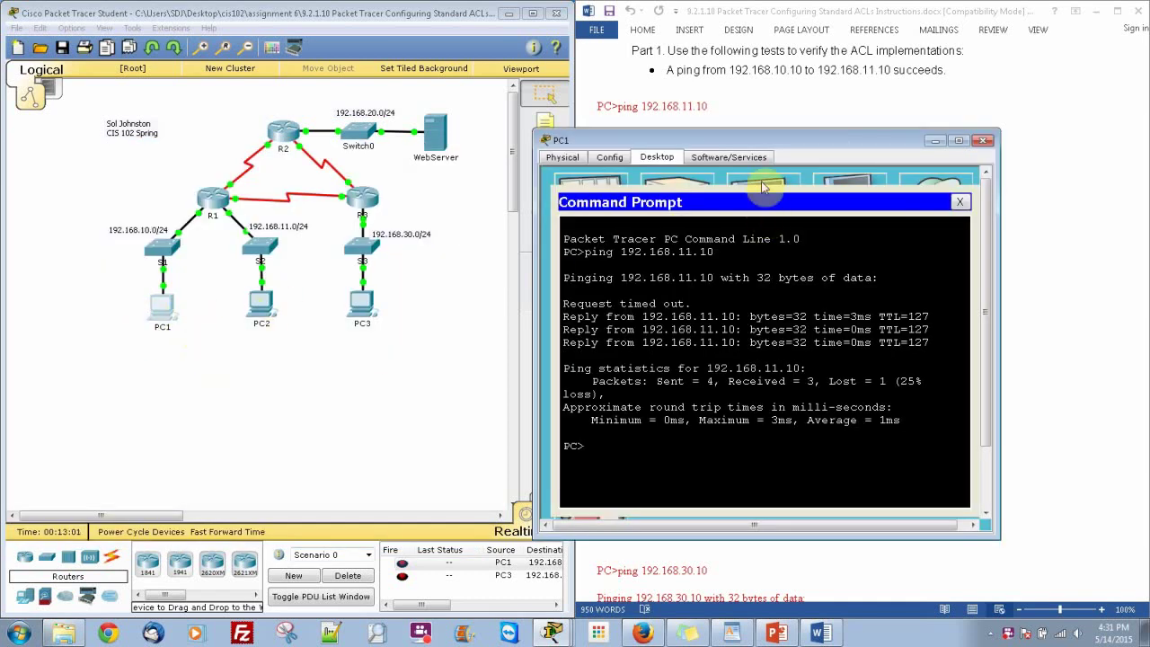
# Ping the web server at 192.168.20.254 from PC1, and close the PC1 window.
pyautogui.click(806, 144)
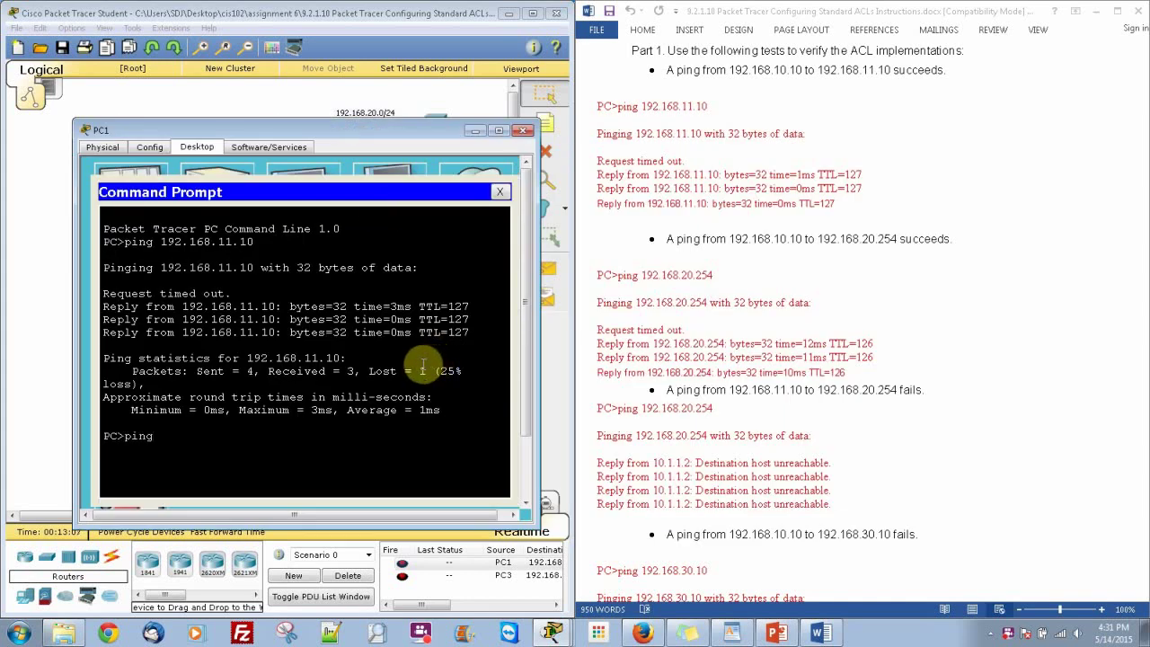
pyautogui.moveTo(431, 134); pyautogui.dragTo(423, 201)
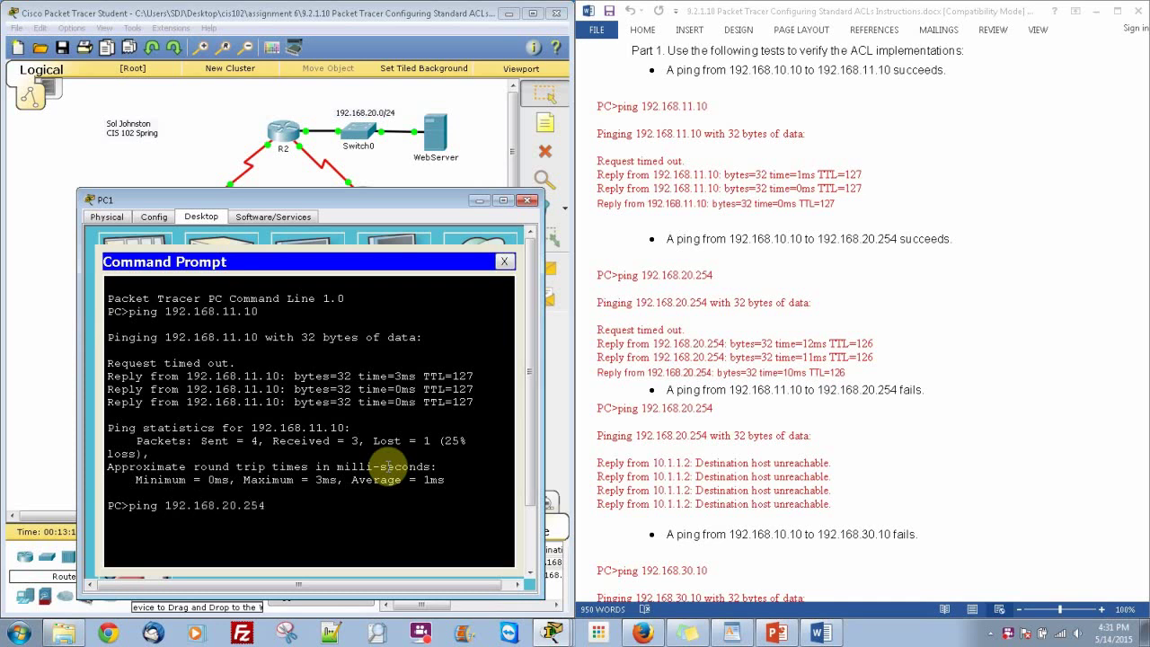
pyautogui.press('Return')
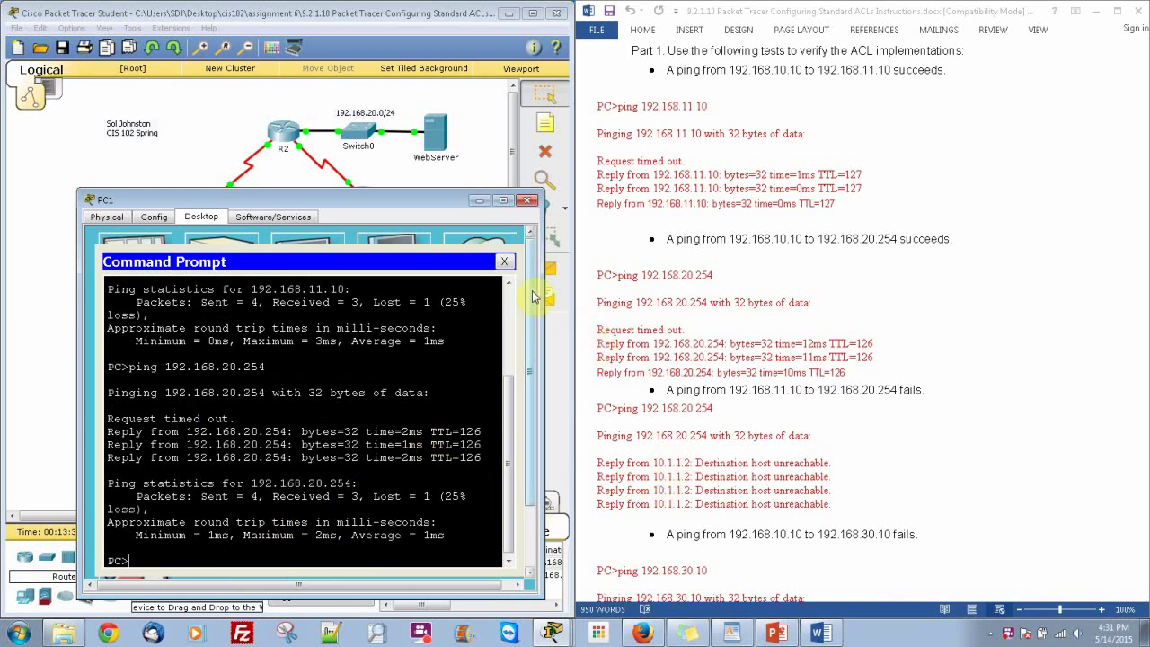
pyautogui.click(529, 200)
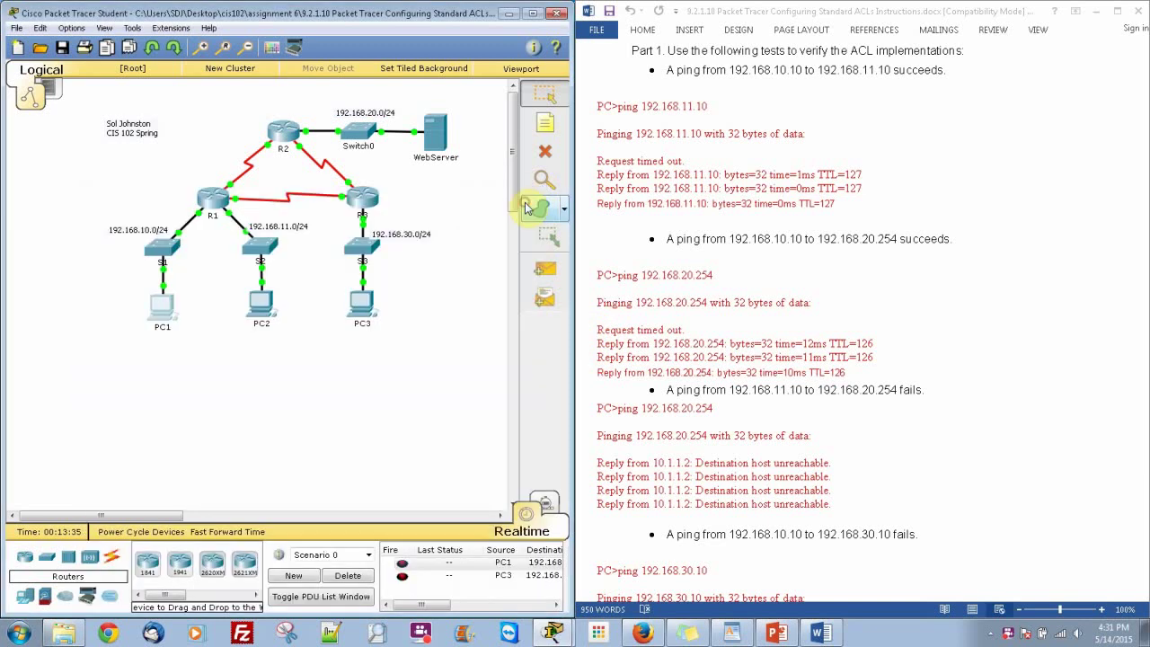
# Open PC2's Command Prompt and ping the web server at 192.168.20.254.
pyautogui.click(263, 307)
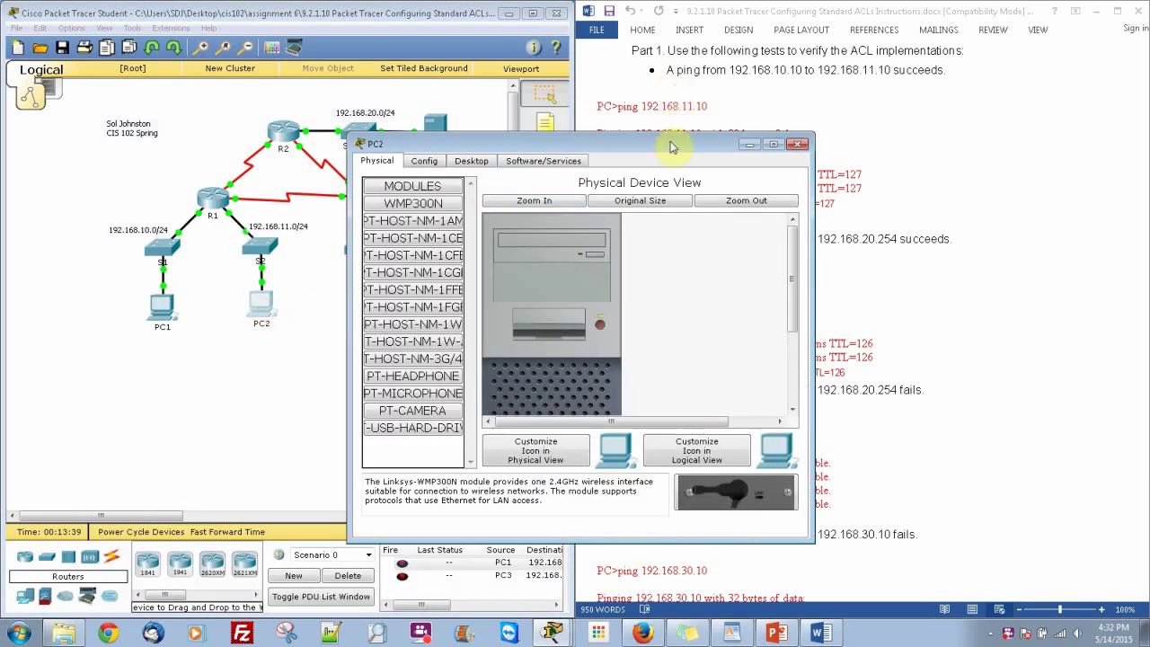
pyautogui.moveTo(671, 147); pyautogui.dragTo(367, 169)
pyautogui.click(167, 183)
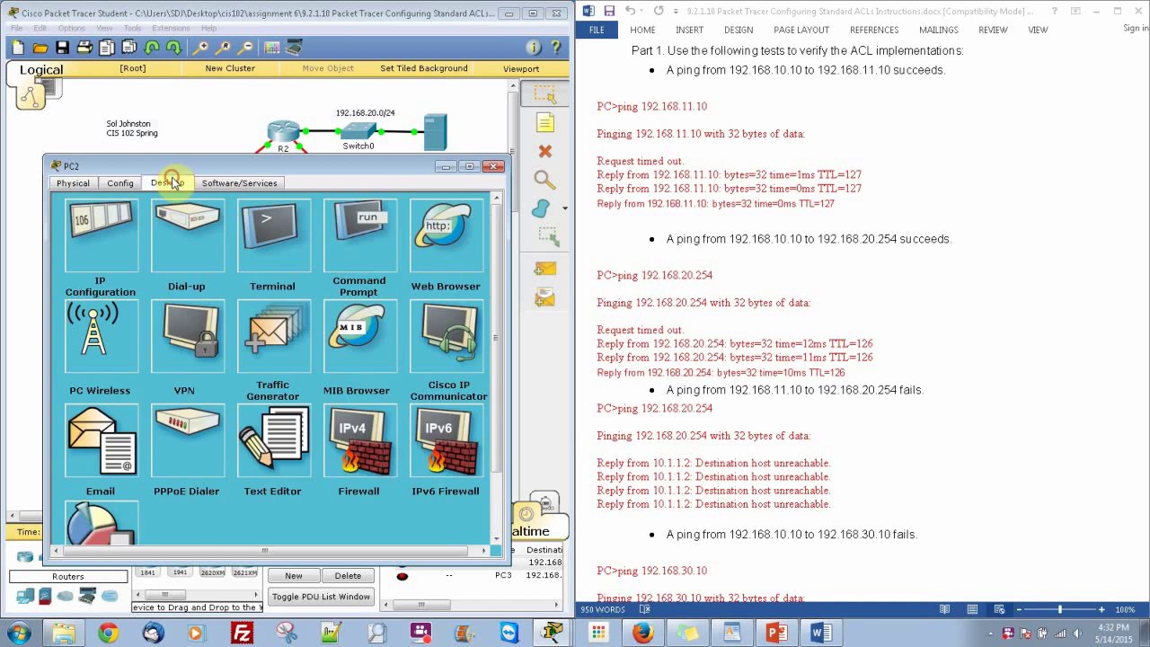
pyautogui.click(377, 235)
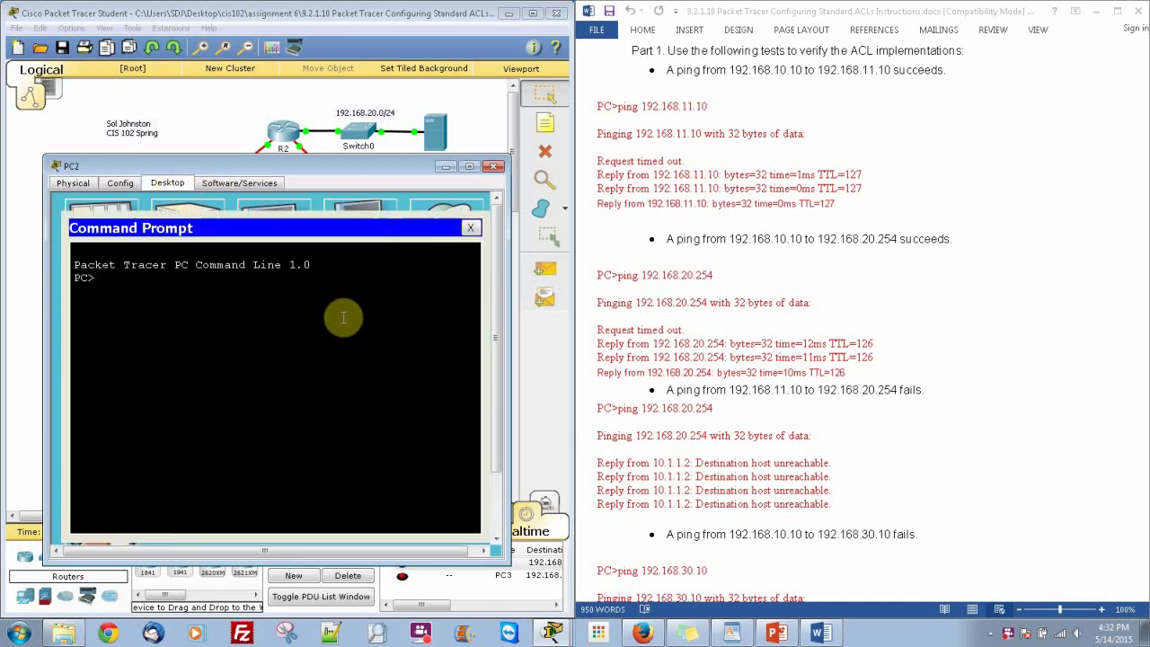
pyautogui.write('ping')
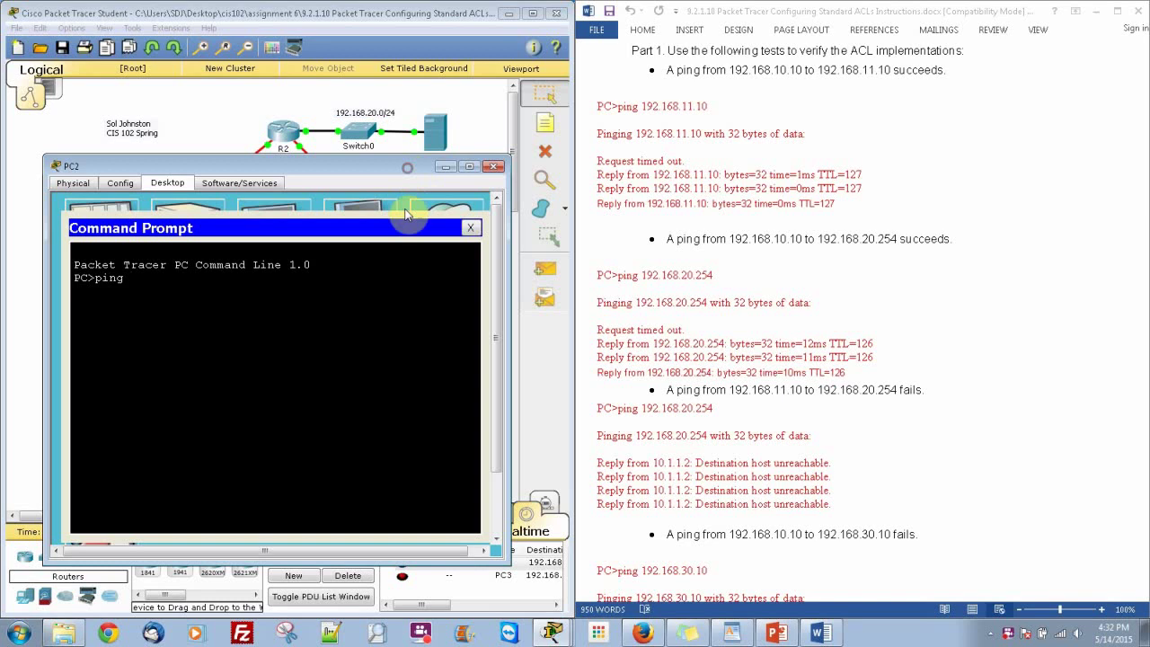
pyautogui.moveTo(406, 175)
pyautogui.mouseDown()
pyautogui.moveTo(402, 227)
pyautogui.moveTo(403, 185)
pyautogui.mouseUp()
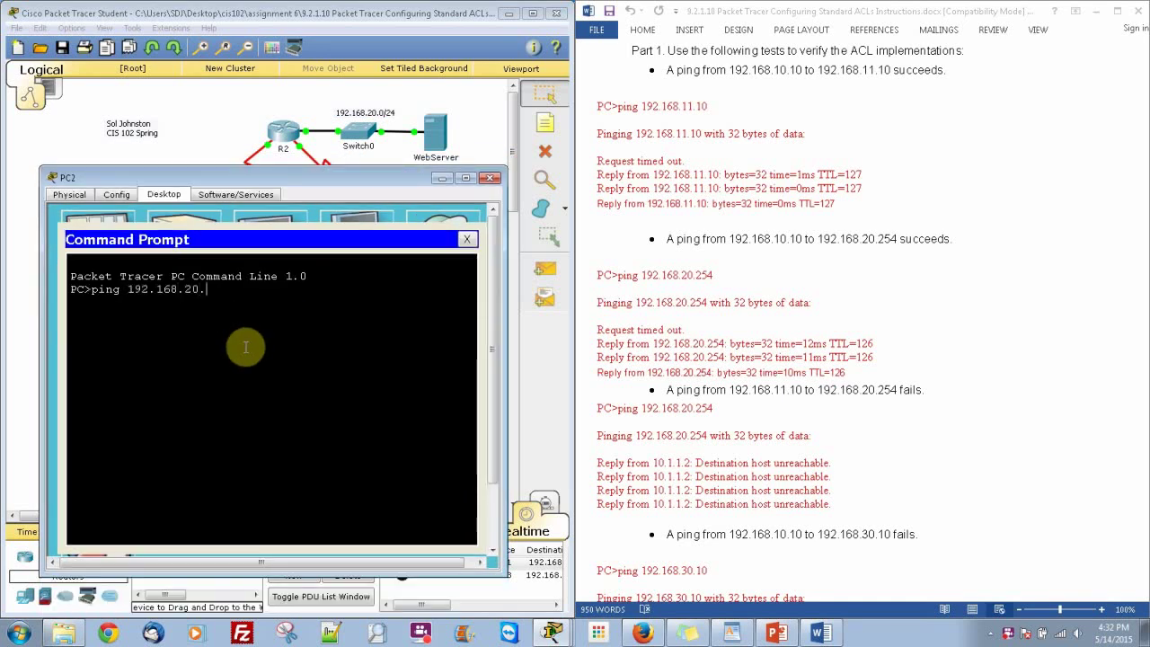
pyautogui.press('Return')
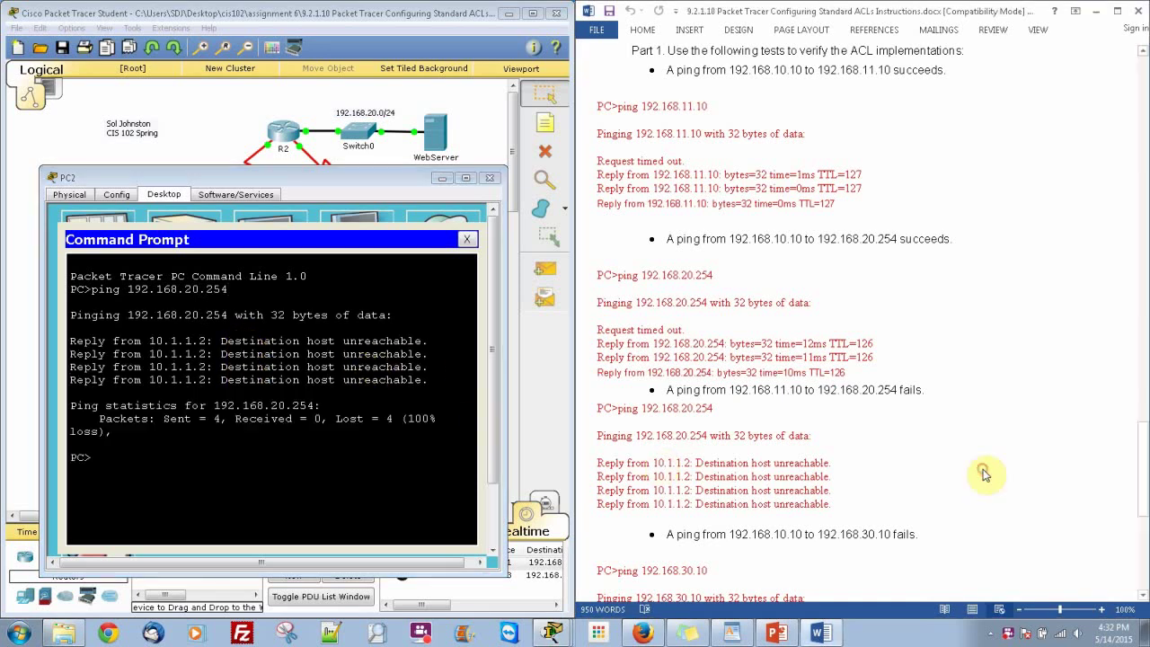
# Bring up the remaining ping tests in the Word instructions document, and close the PC2 window.
pyautogui.moveTo(1138, 491); pyautogui.dragTo(1144, 510)
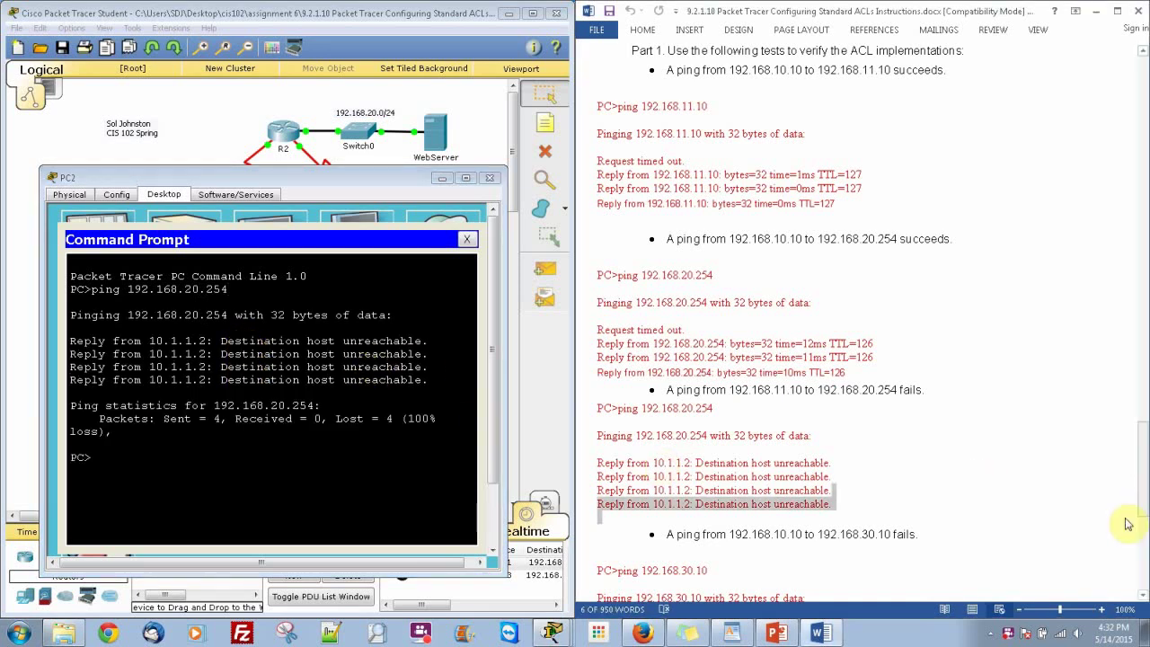
pyautogui.click(1137, 534)
pyautogui.scroll(-5, 1144, 548)
pyautogui.scroll(-3, 1146, 562)
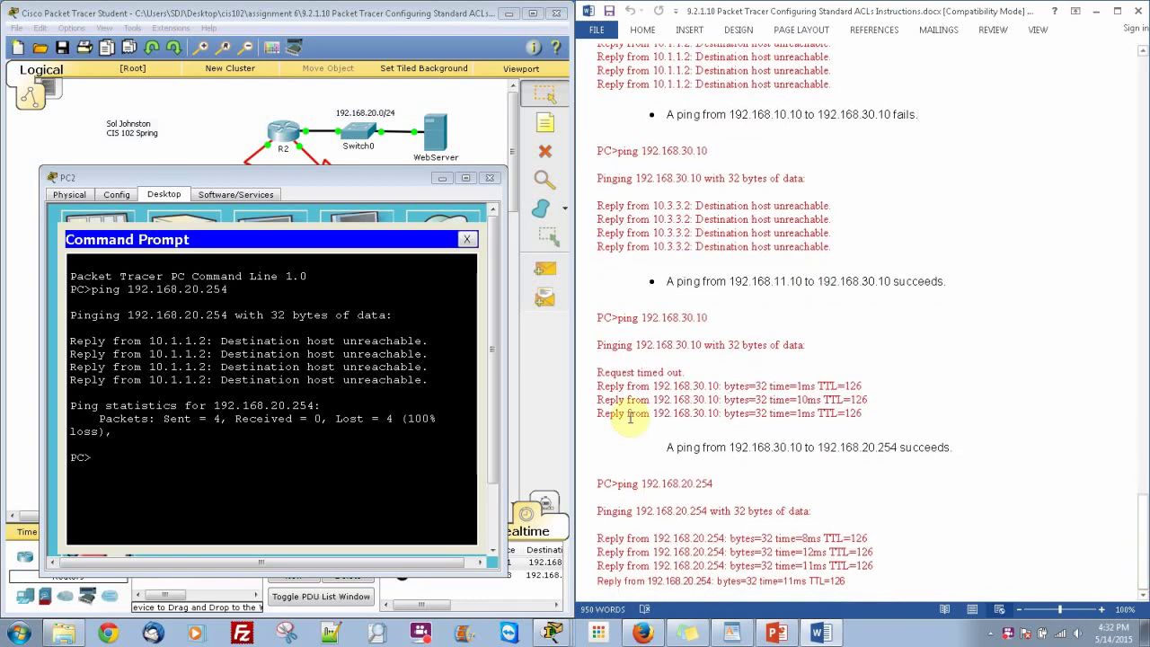
pyautogui.click(491, 180)
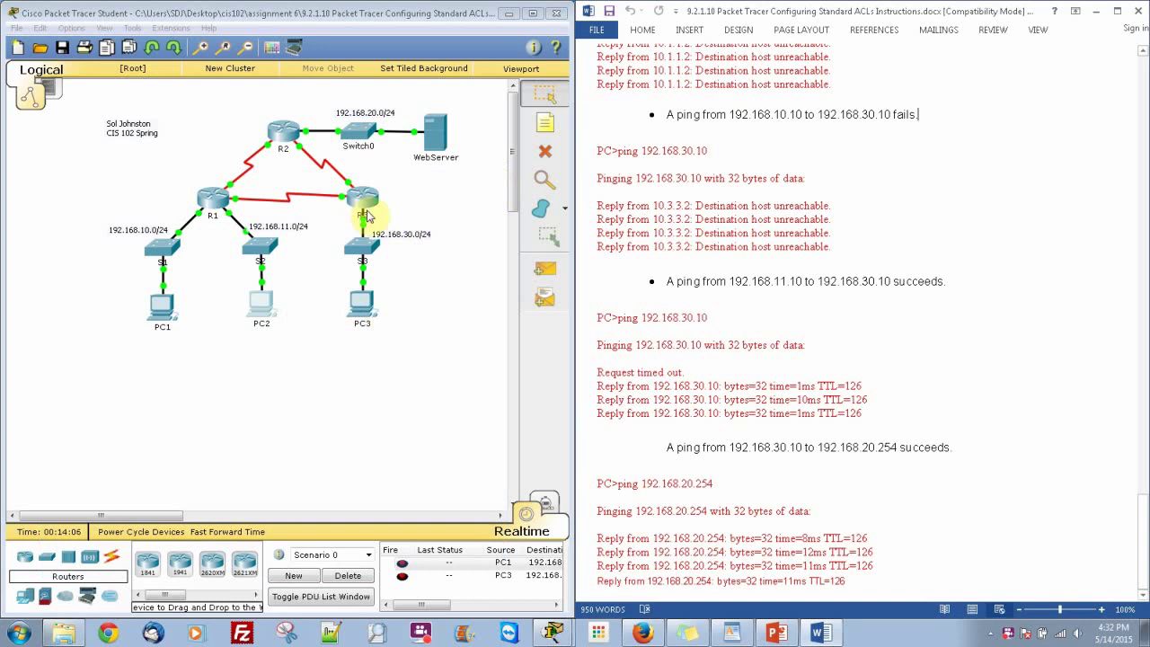
# Ping PC3 at 192.168.30.10 from PC1's Command Prompt, and close the PC1 window.
pyautogui.click(165, 314)
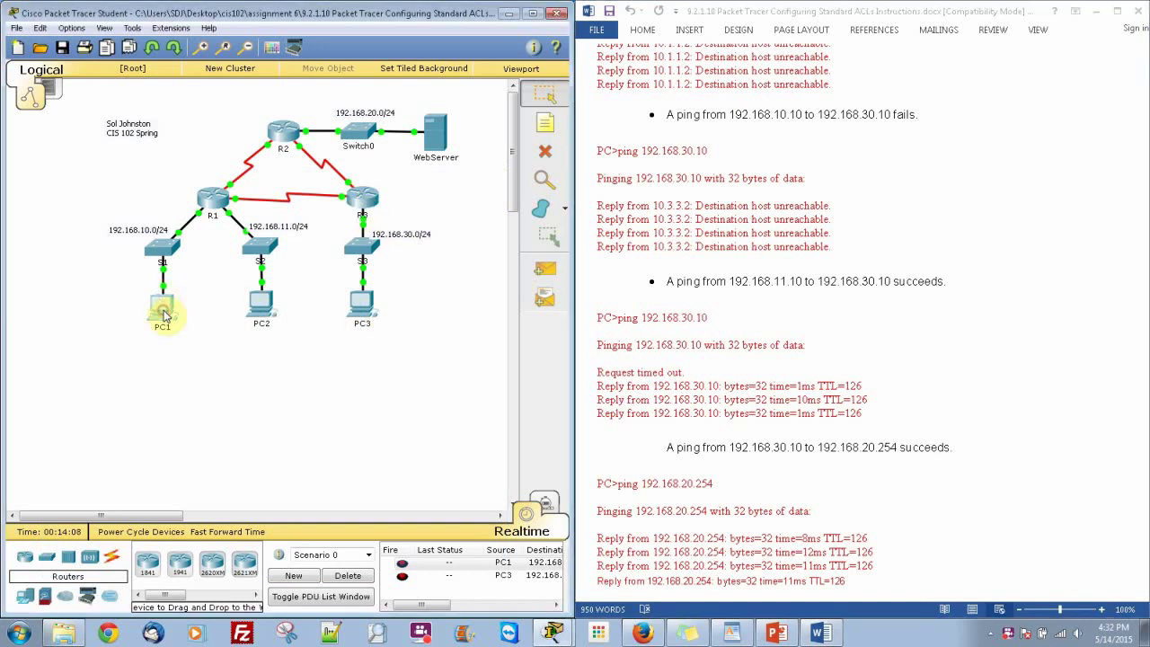
pyautogui.click(663, 208)
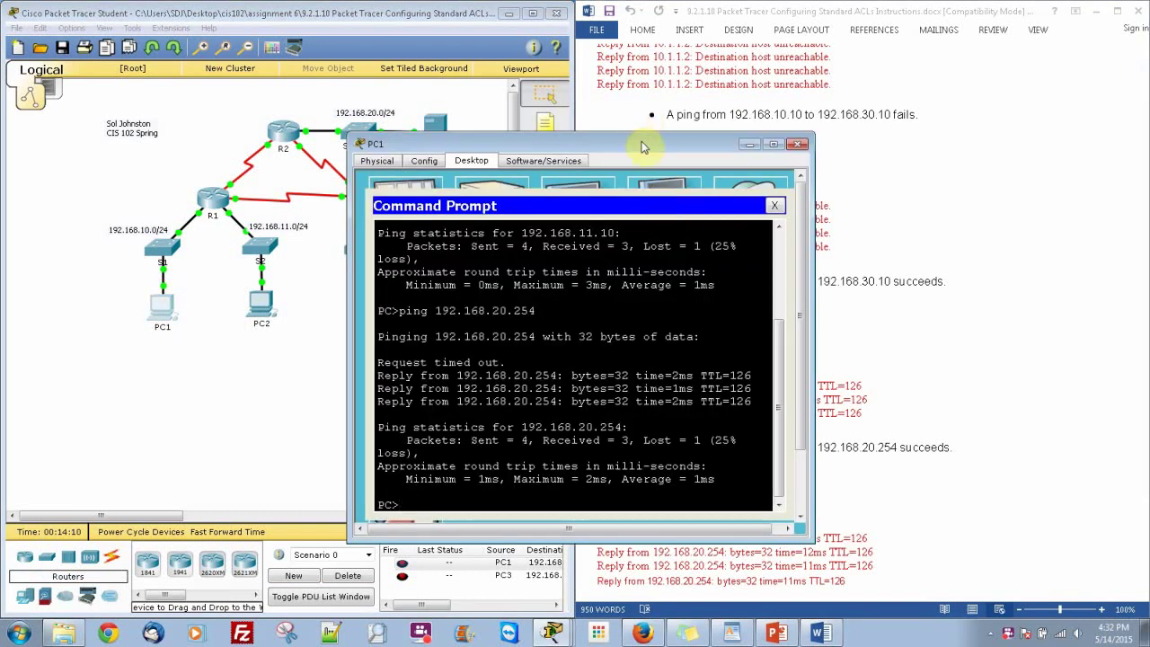
pyautogui.moveTo(644, 147); pyautogui.dragTo(344, 220)
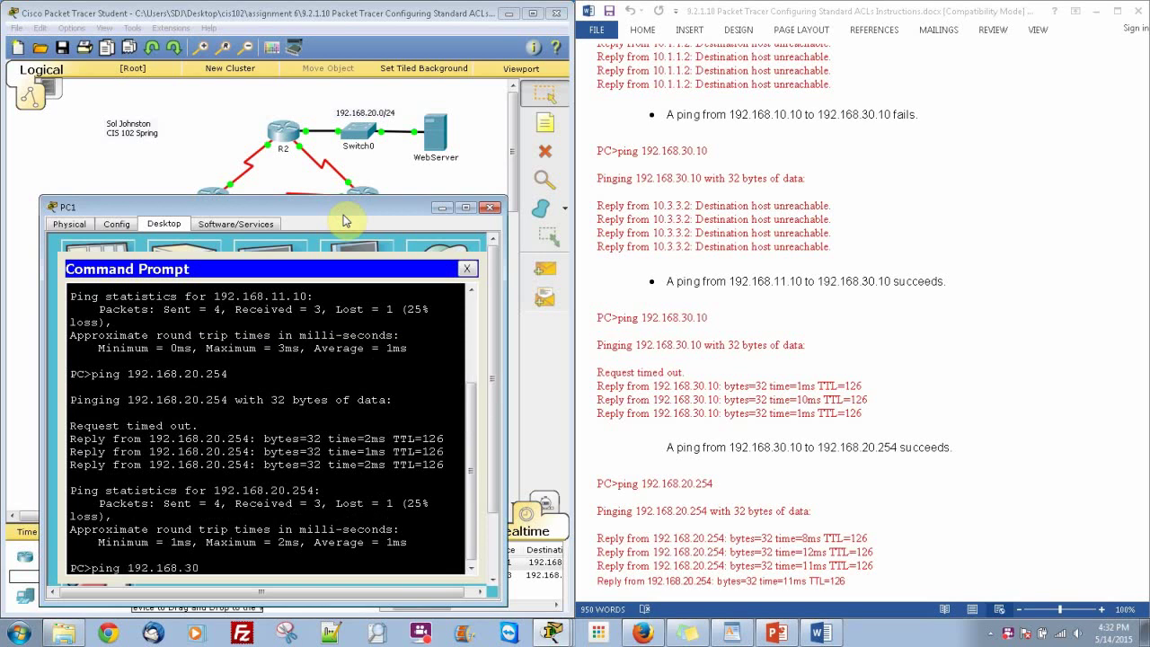
pyautogui.press('Return')
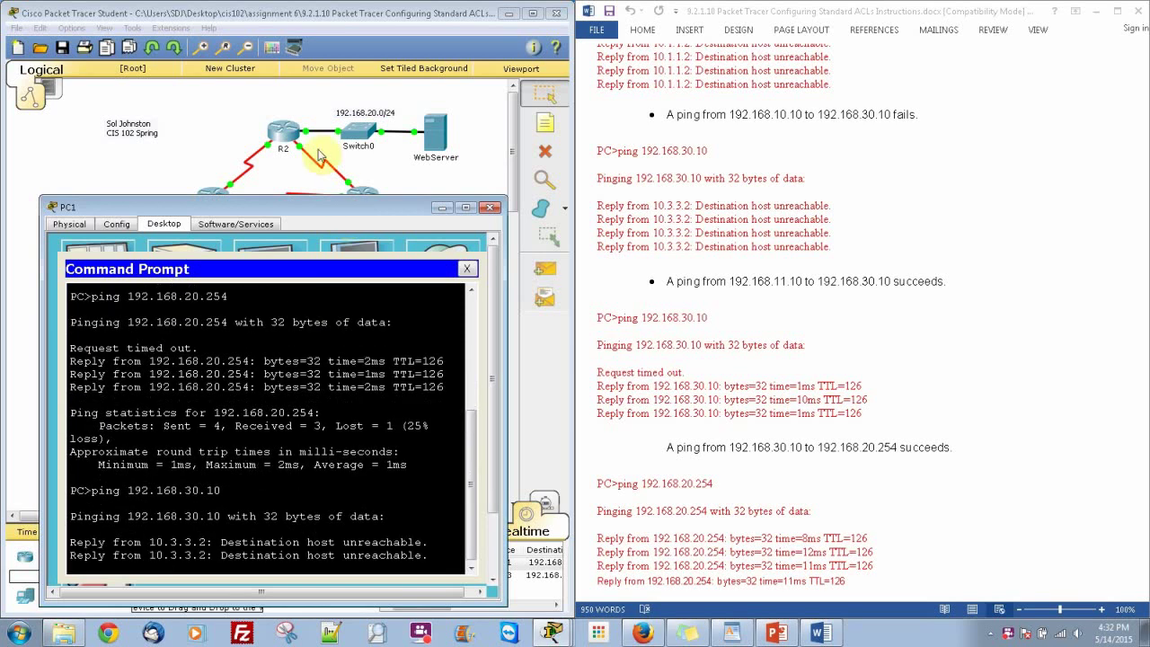
pyautogui.moveTo(307, 214); pyautogui.dragTo(346, 313)
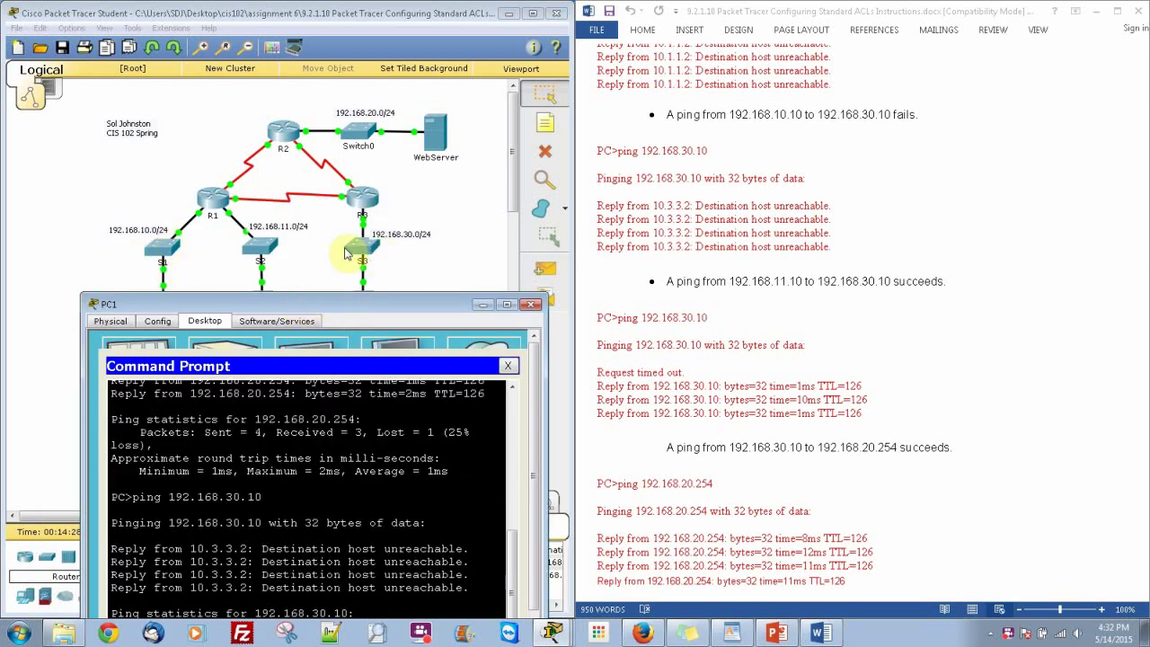
pyautogui.moveTo(380, 305); pyautogui.dragTo(382, 218)
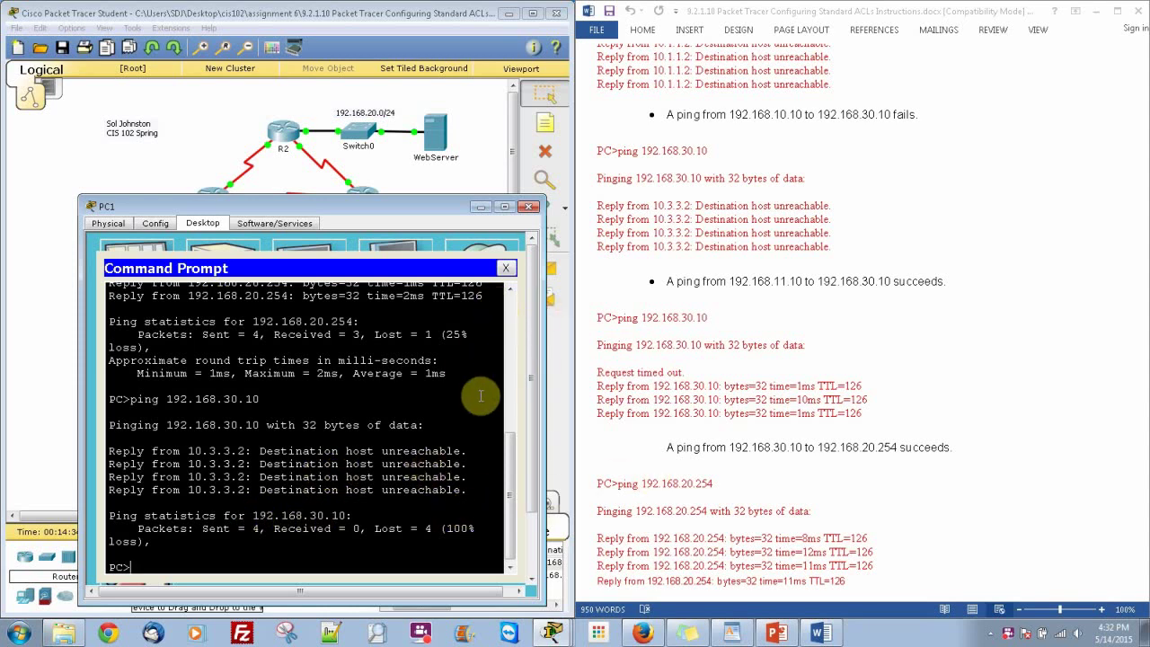
pyautogui.click(531, 207)
# Ping PC3 at 192.168.30.10 from PC2's Command Prompt, and close the PC2 window.
pyautogui.click(261, 303)
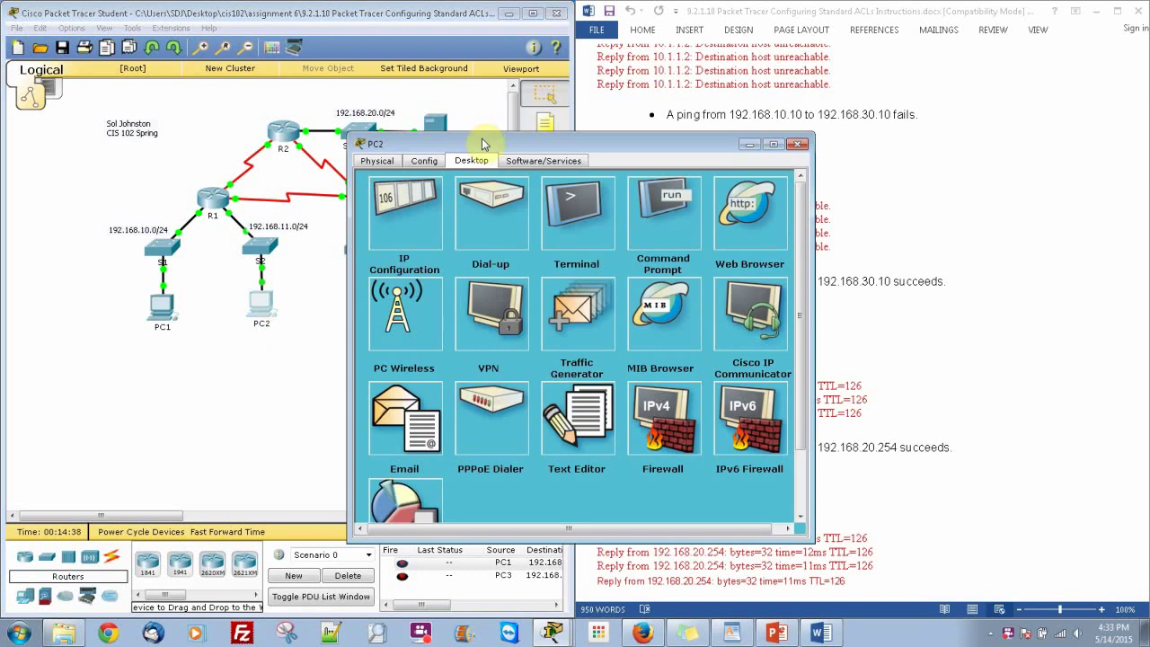
pyautogui.moveTo(365, 148); pyautogui.dragTo(60, 149)
pyautogui.click(359, 216)
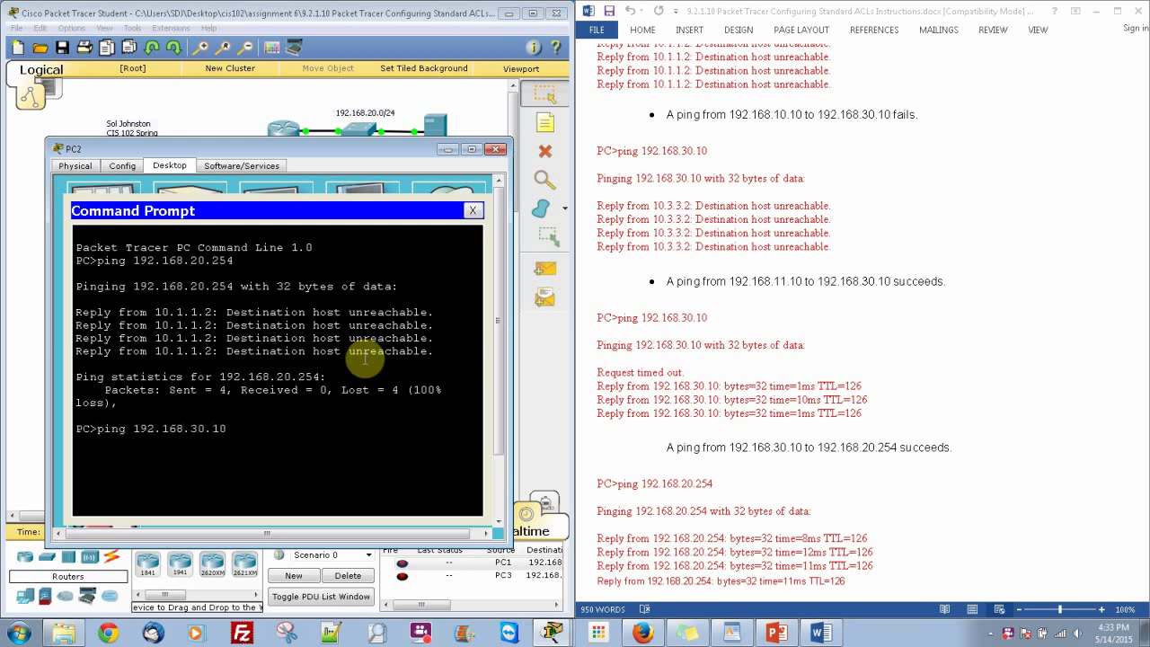
pyautogui.press('Return')
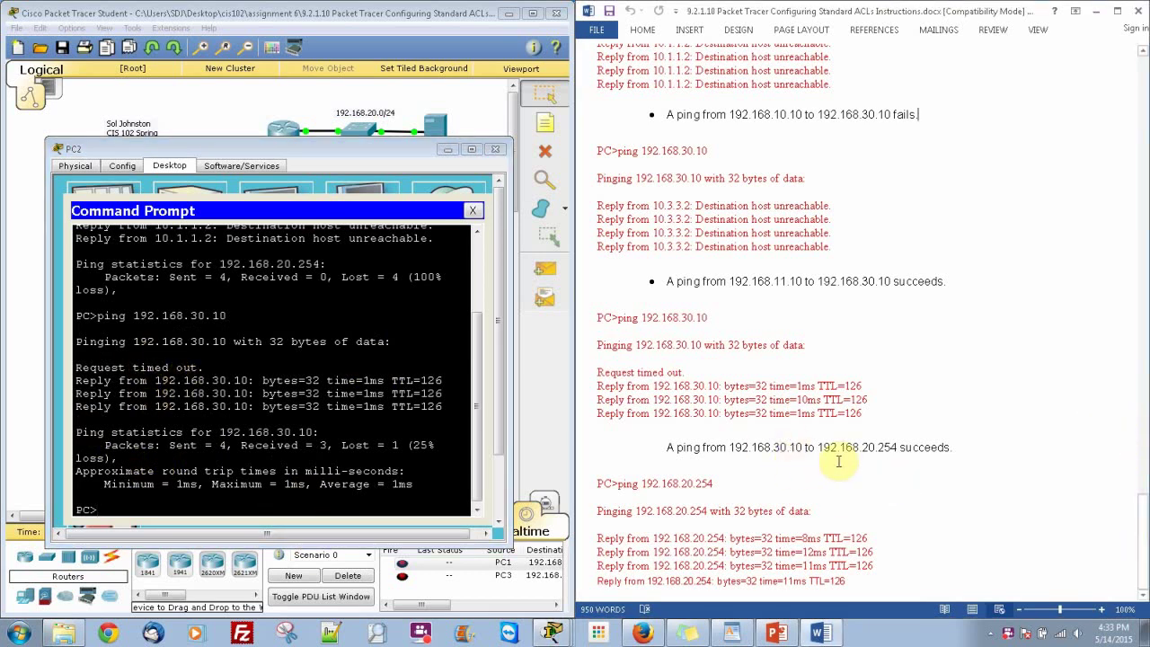
pyautogui.click(494, 149)
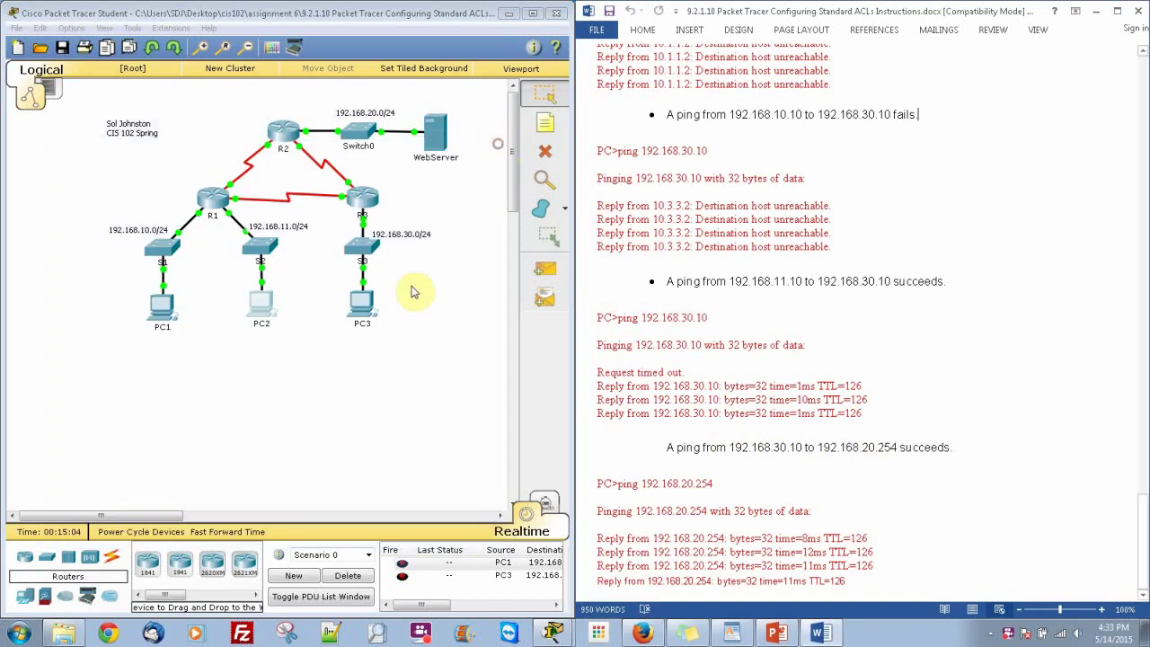
# Ping the web server at 192.168.20.254 from PC3's Command Prompt, and close the PC3 window.
pyautogui.click(361, 305)
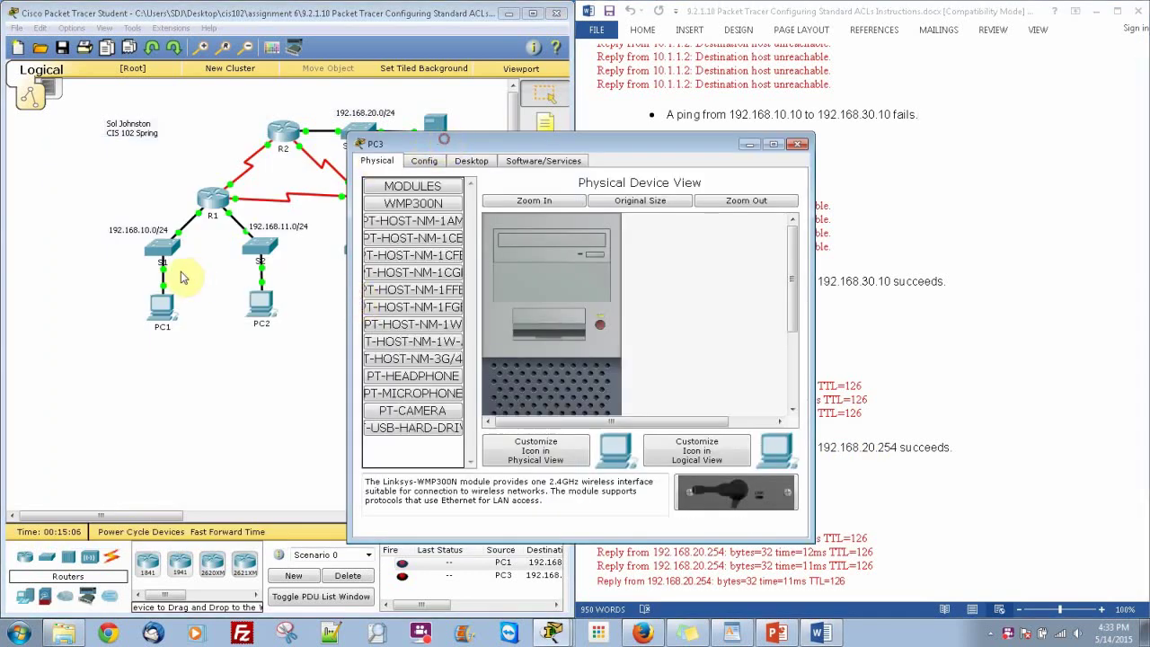
pyautogui.moveTo(634, 149); pyautogui.dragTo(310, 161)
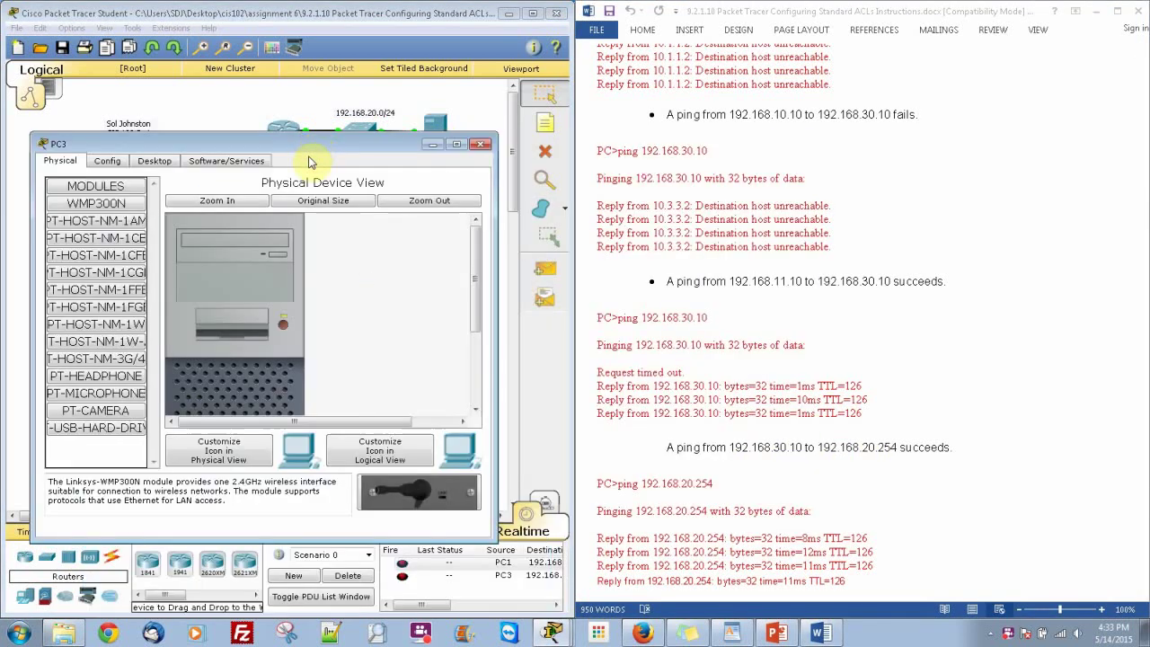
pyautogui.click(157, 162)
pyautogui.click(364, 220)
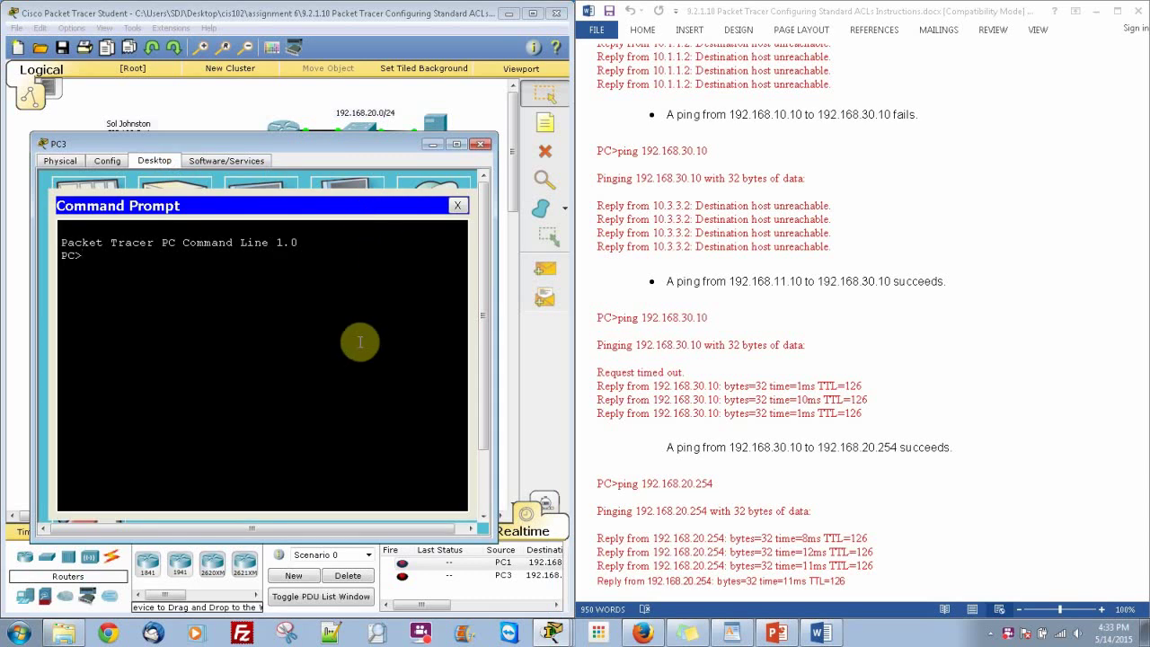
pyautogui.write('ping 192.168.20.254')
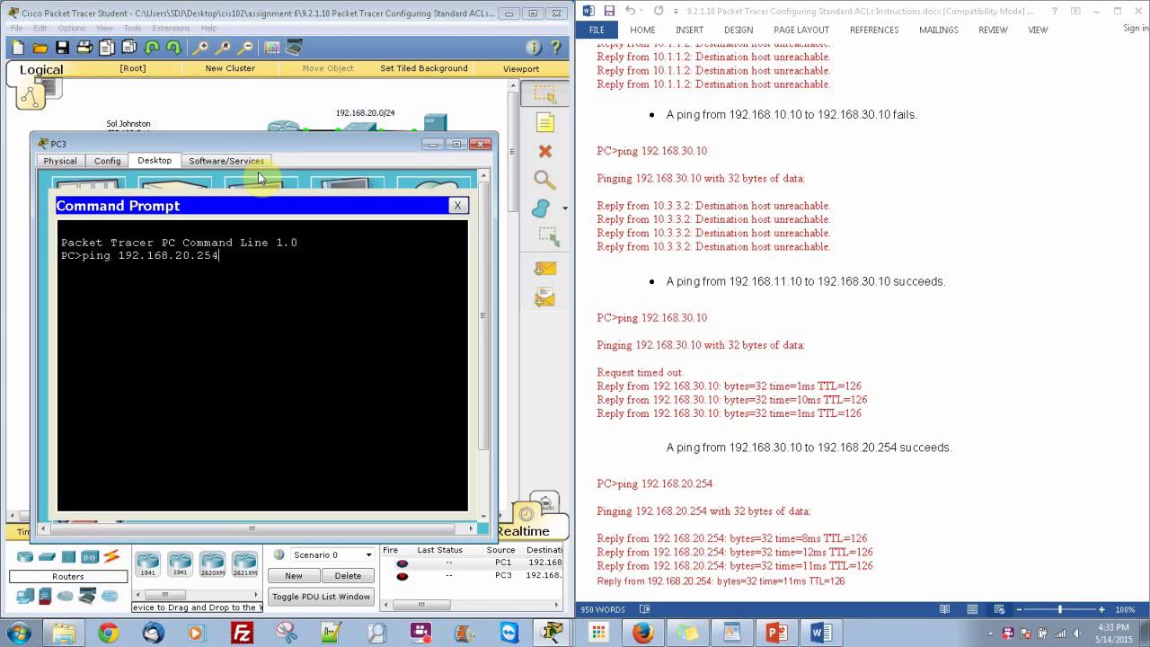
pyautogui.press('Return')
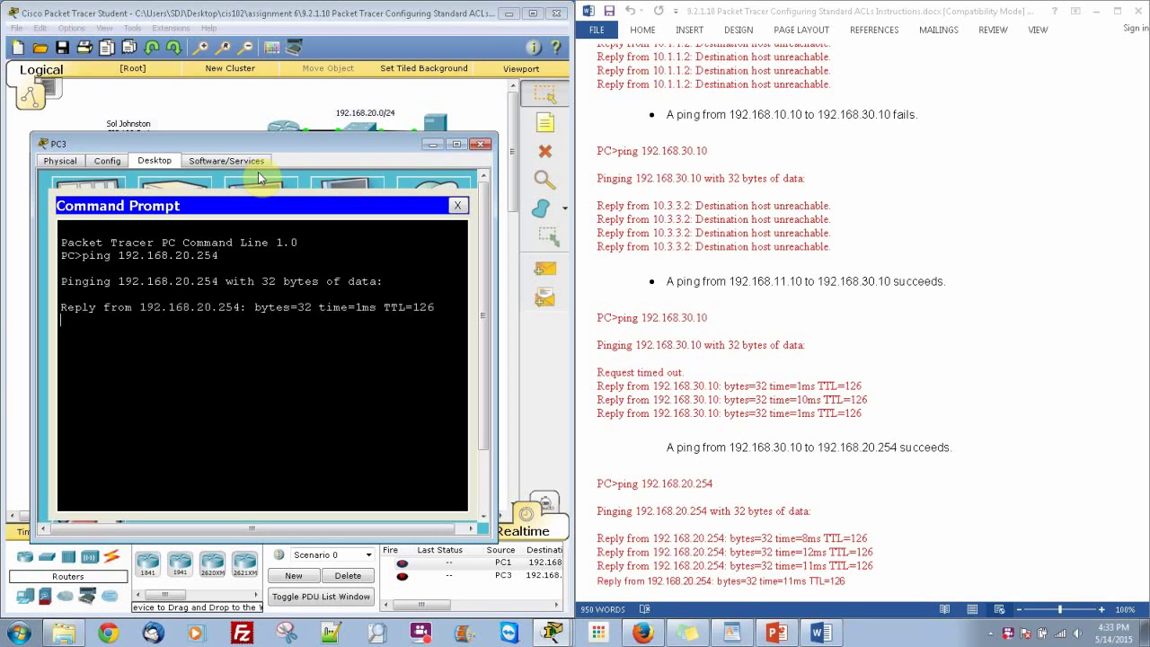
pyautogui.click(483, 147)
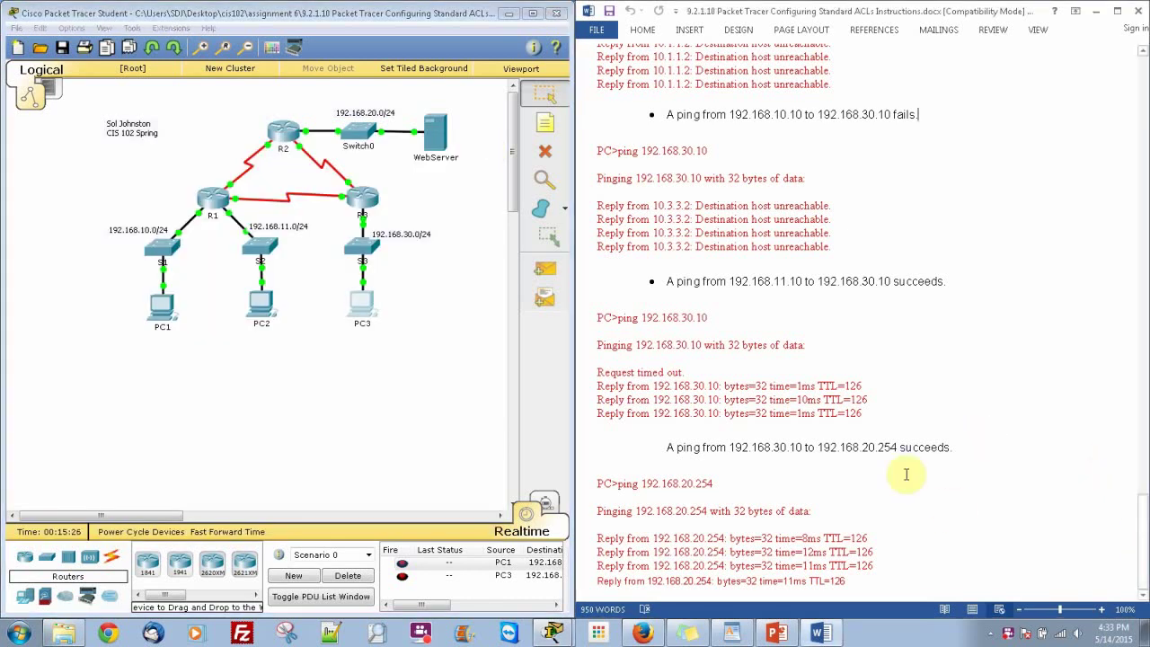
# Check the results of the Configuring Standard ACLs activity, viewing its assessment items and connectivity tests.
pyautogui.click(553, 633)
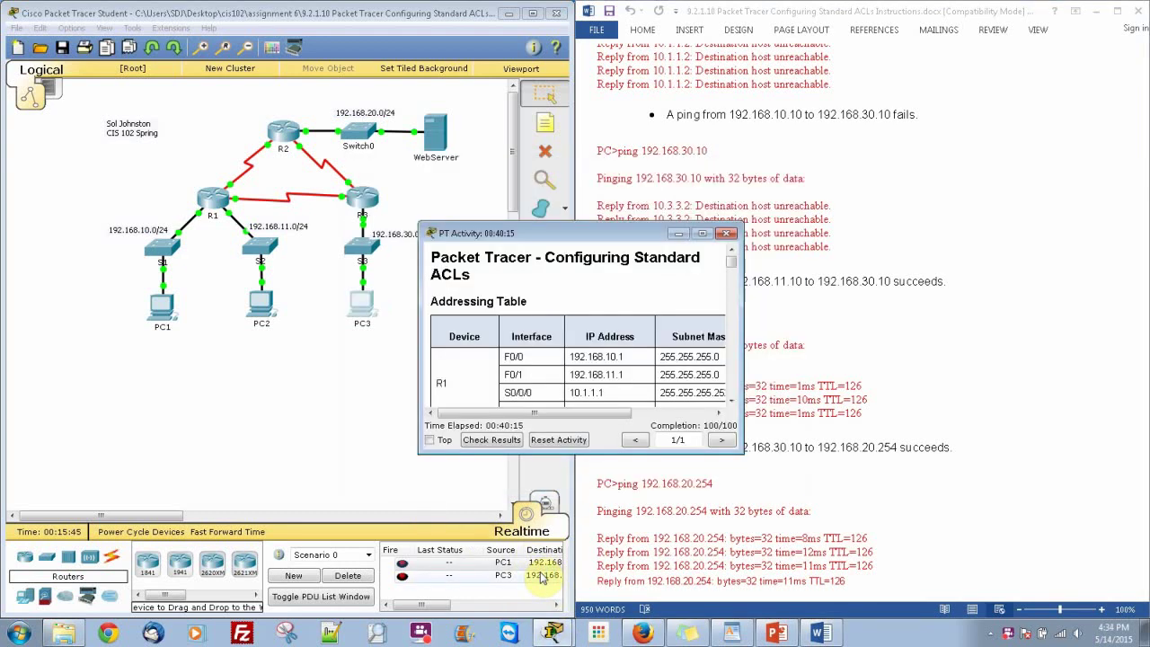
pyautogui.click(492, 440)
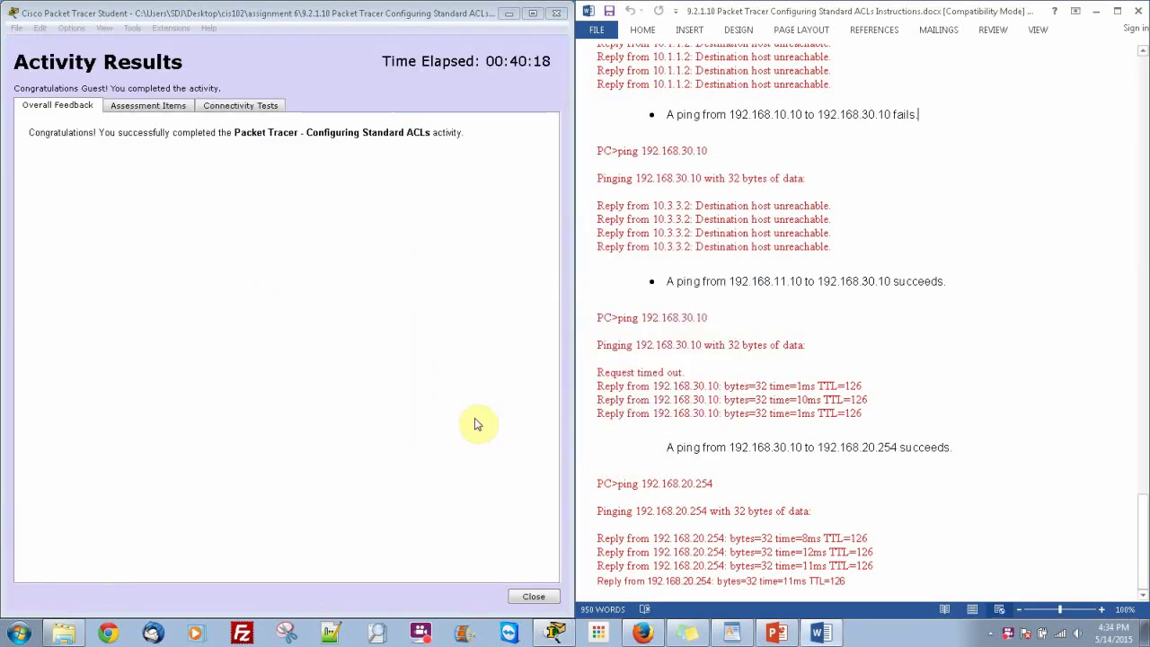
pyautogui.click(151, 107)
pyautogui.click(239, 105)
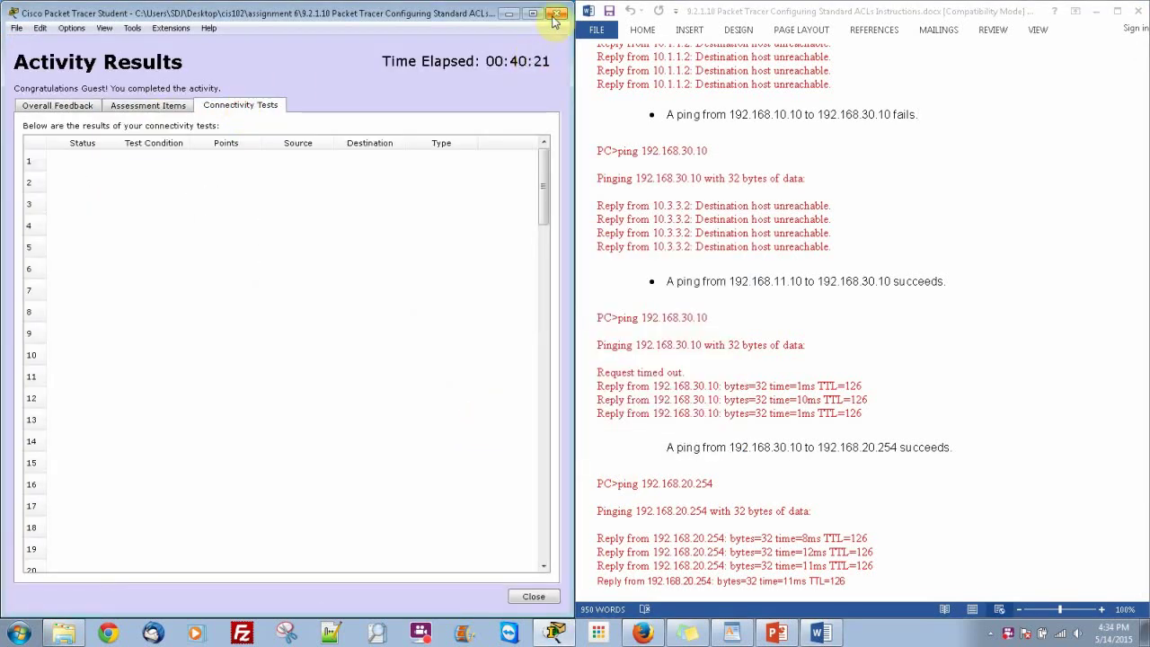